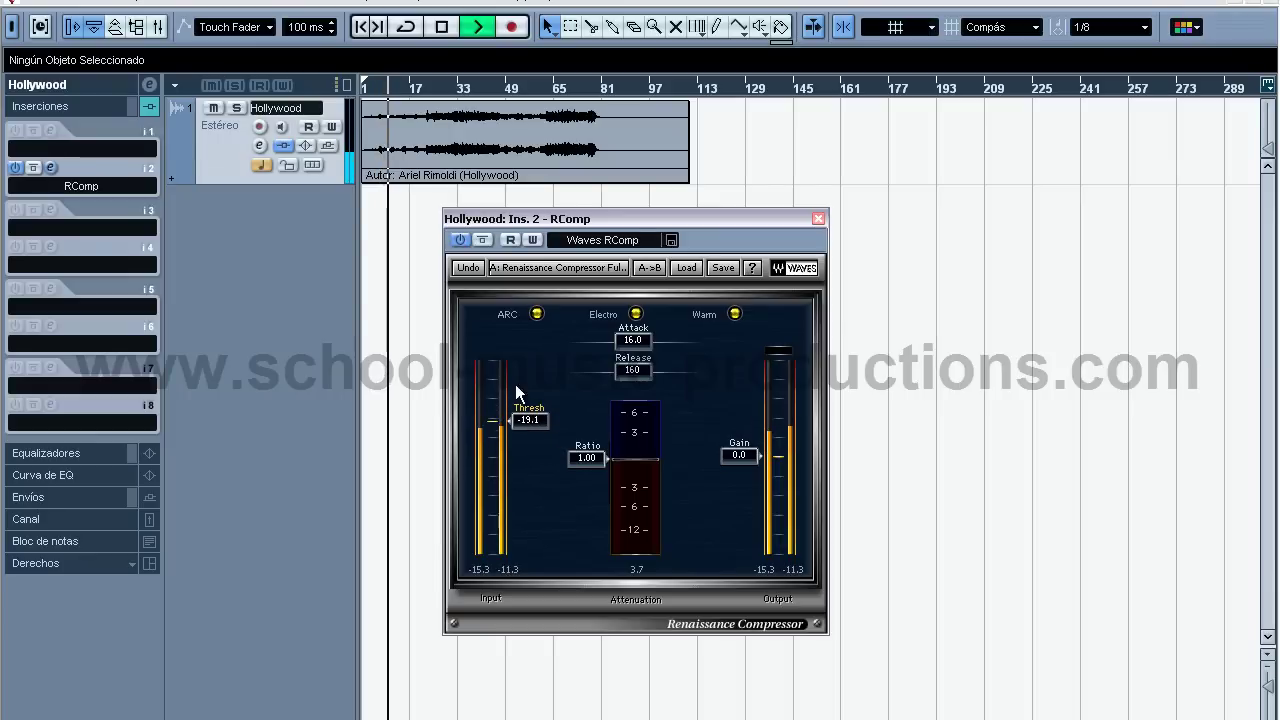
Lower the compressor's threshold to -23.4 and audition the Hollywood track between adjustments
mouse_move(534, 426)
left_mouse_down()
mouse_move(535, 558)
mouse_move(533, 440)
left_mouse_up()
key("space")
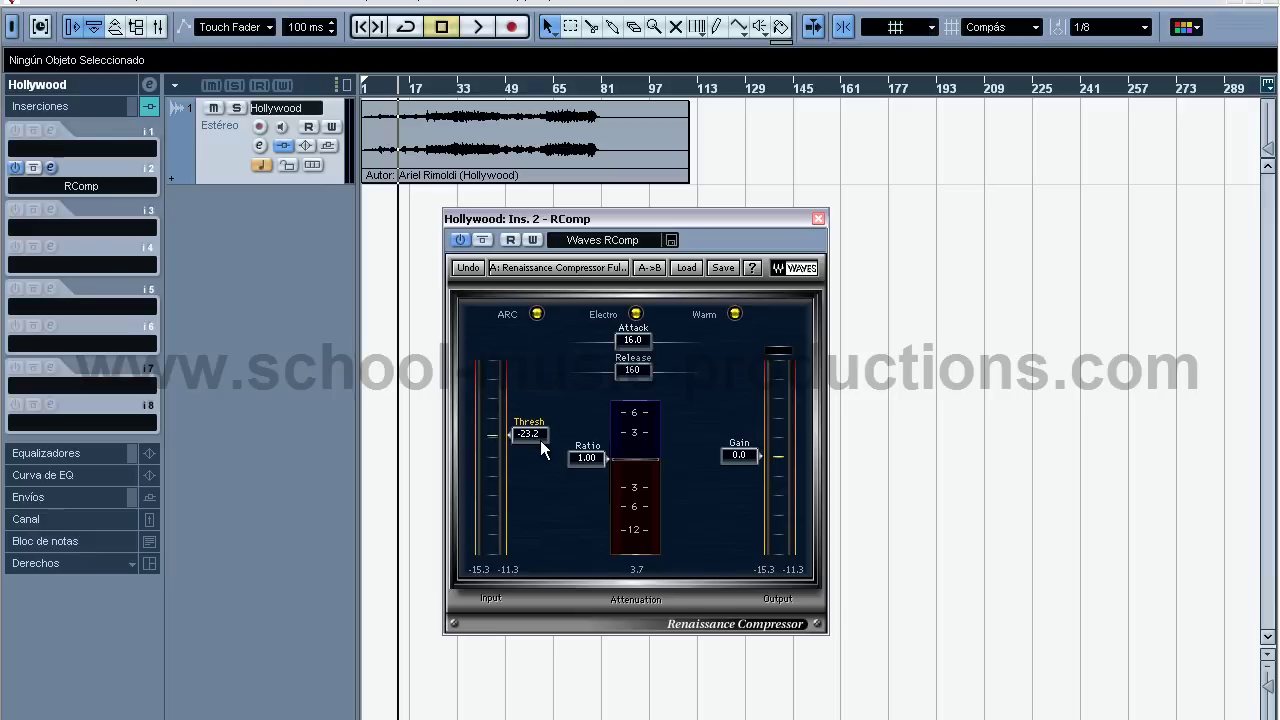
left_click_drag(540, 444, 540, 443)
key("space")
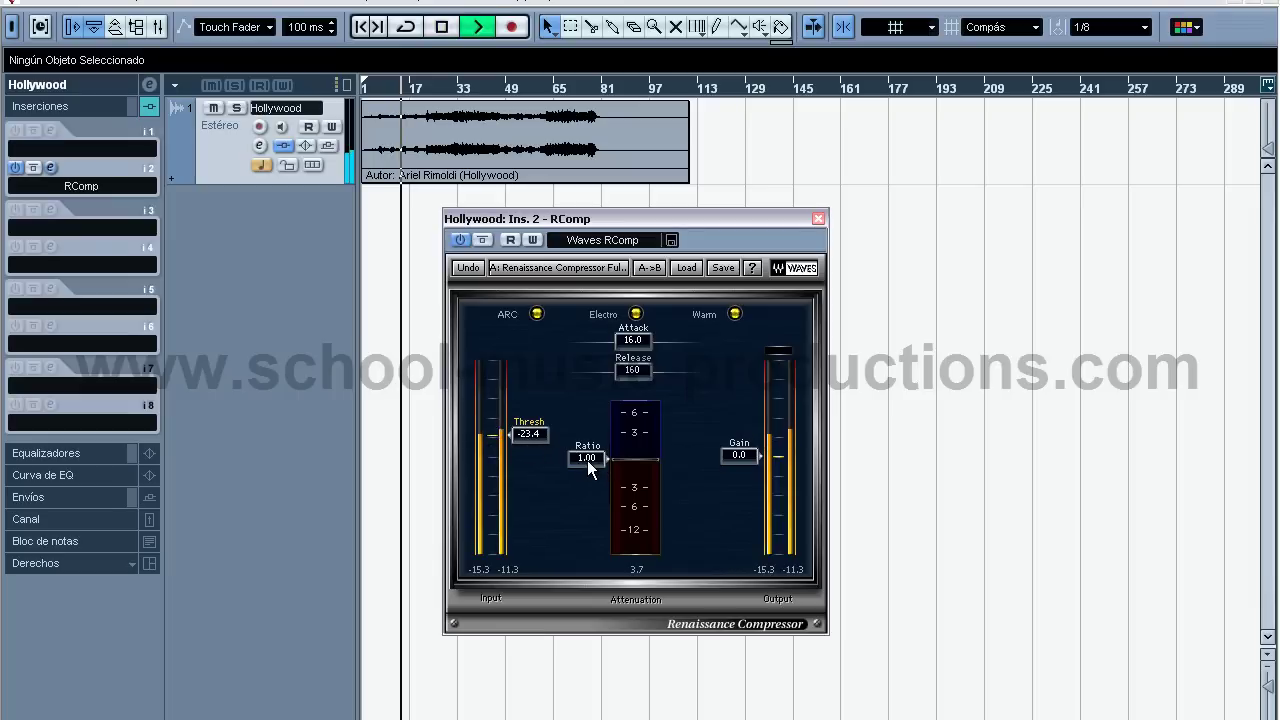
key("space")
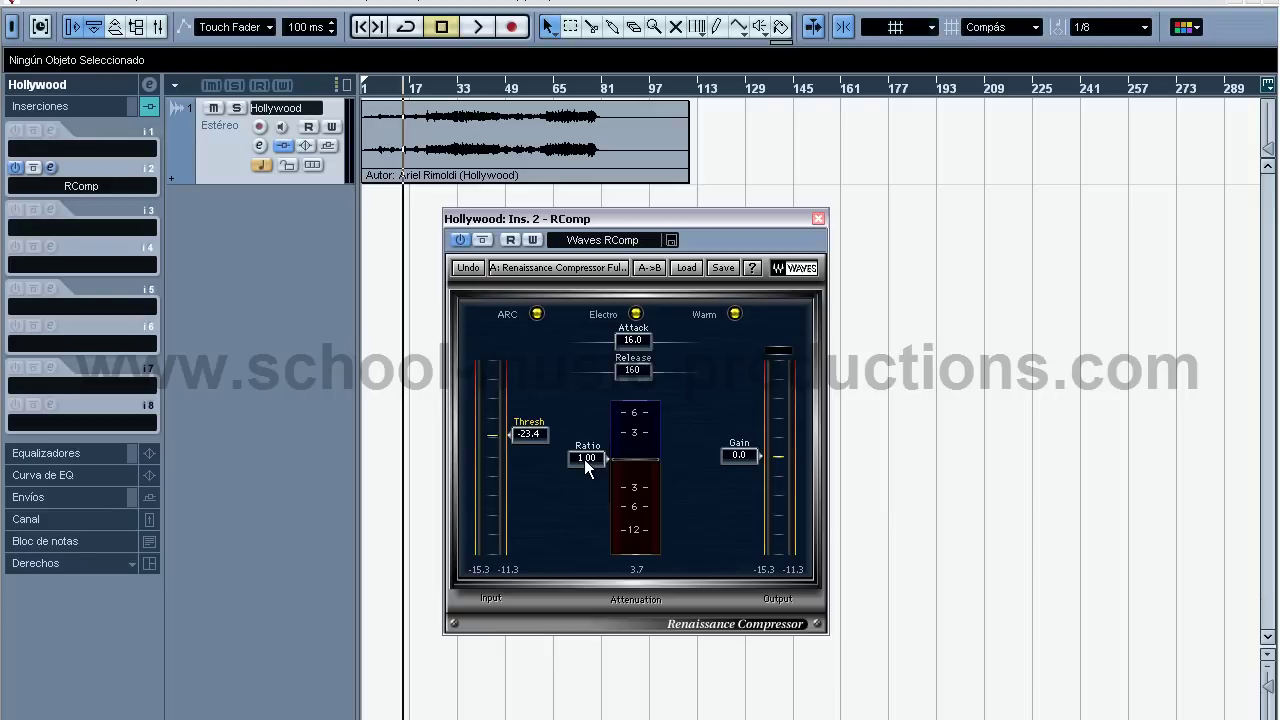
key("space")
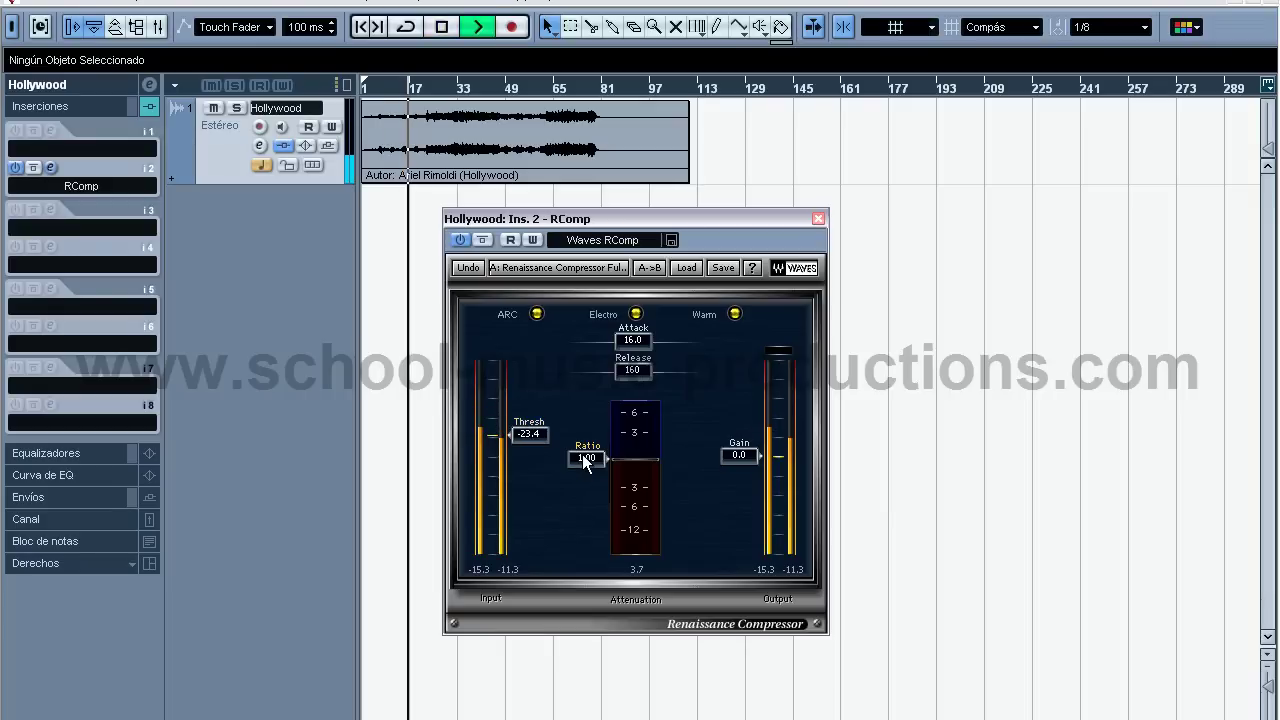
Set the compression ratio to 2.03 and bring the output gain to 11.3 while auditioning the track
mouse_move(739, 453)
left_mouse_down()
mouse_move(741, 393)
mouse_move(744, 431)
mouse_move(745, 403)
mouse_move(729, 435)
left_mouse_up()
key("space")
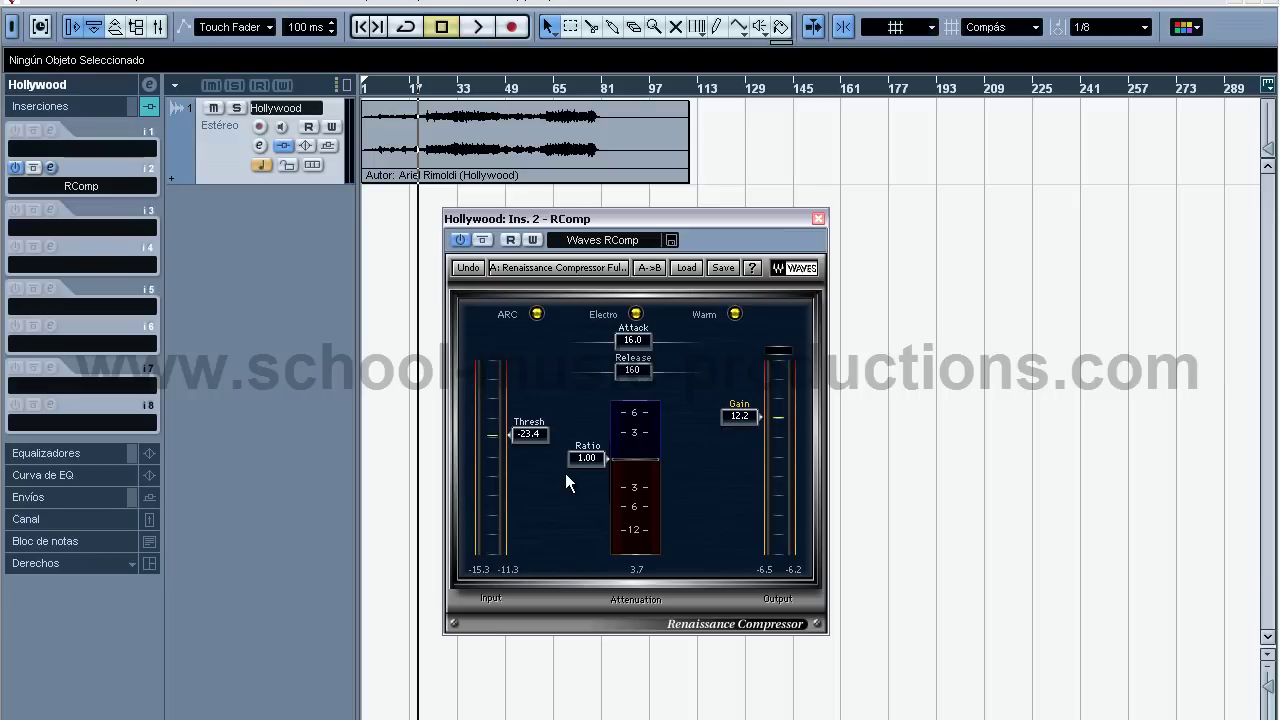
key("space")
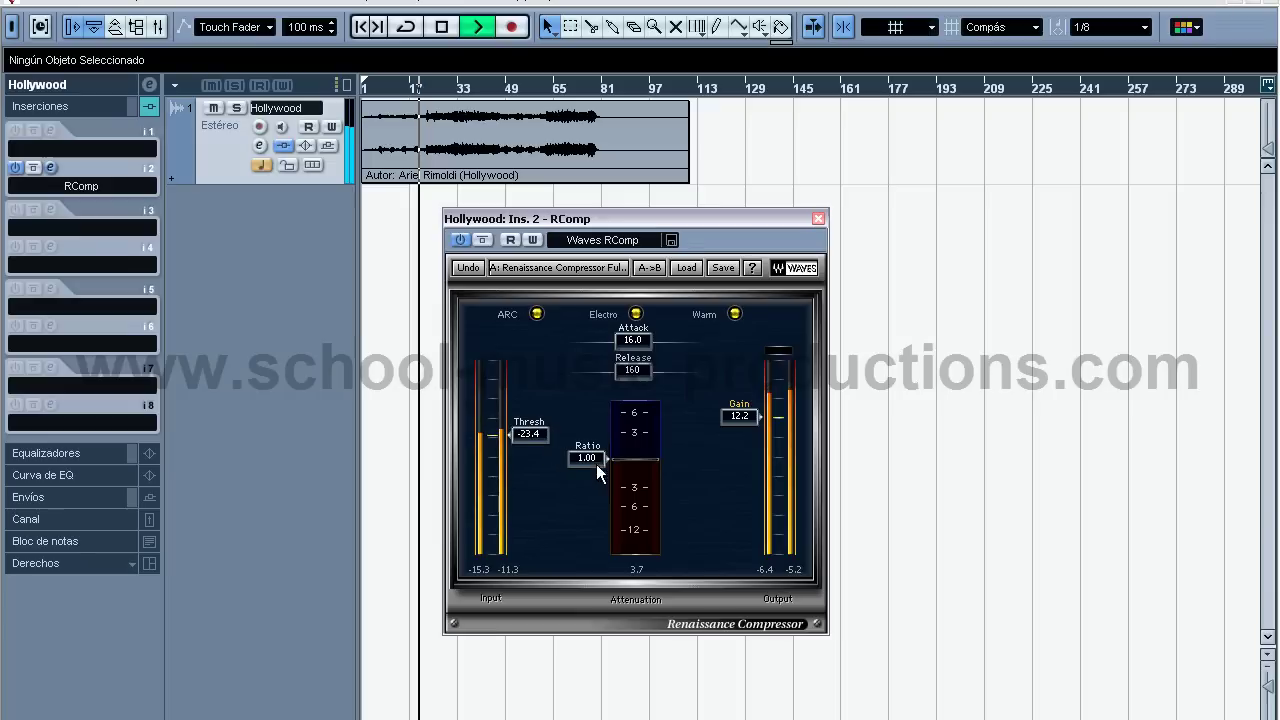
mouse_move(596, 464)
left_mouse_down()
mouse_move(611, 505)
mouse_move(597, 471)
mouse_move(592, 481)
left_mouse_up()
key("space")
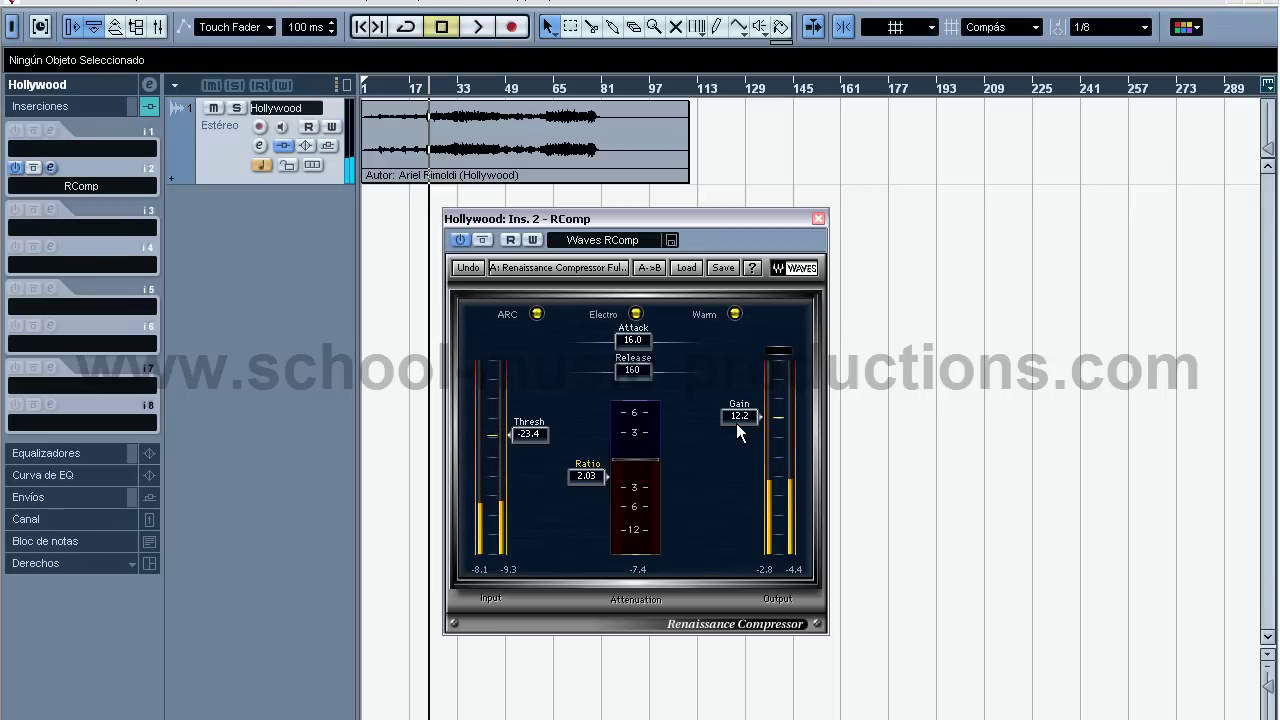
left_click_drag(737, 420, 741, 426)
key("space")
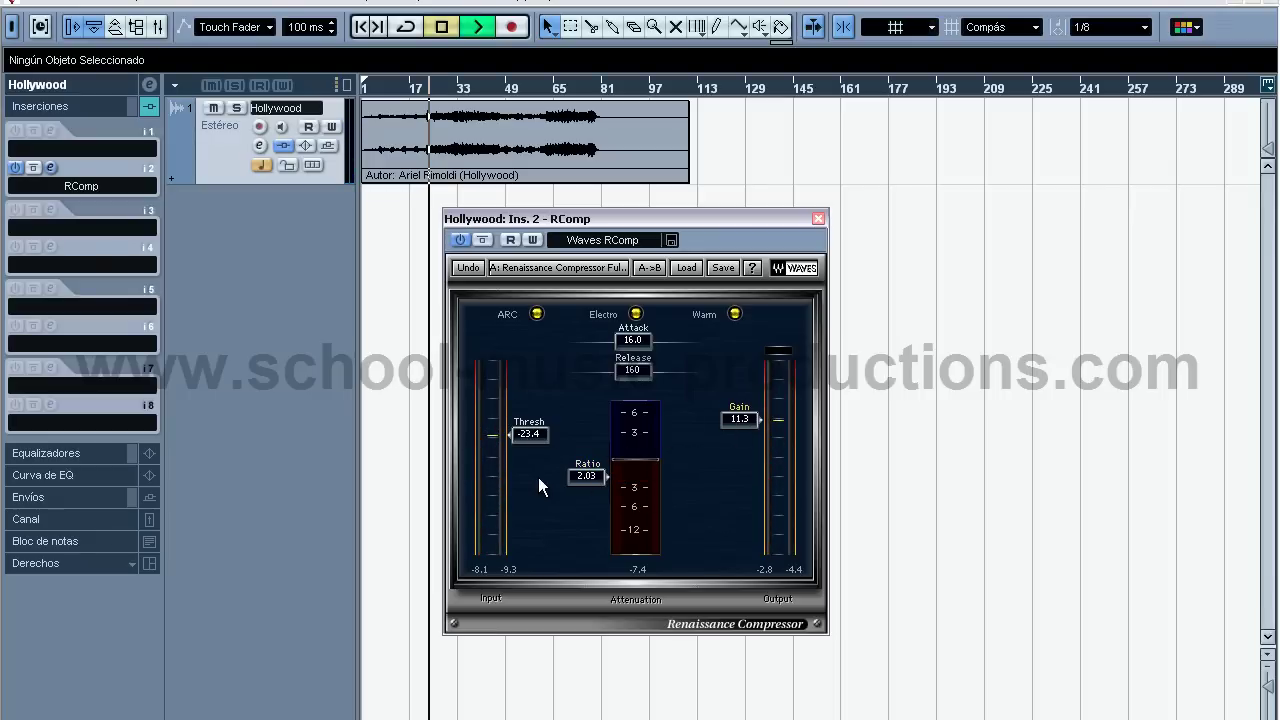
Push the threshold down to -41.6 during playback to demonstrate heavy compression
left_click_drag(545, 440, 522, 491)
key("space")
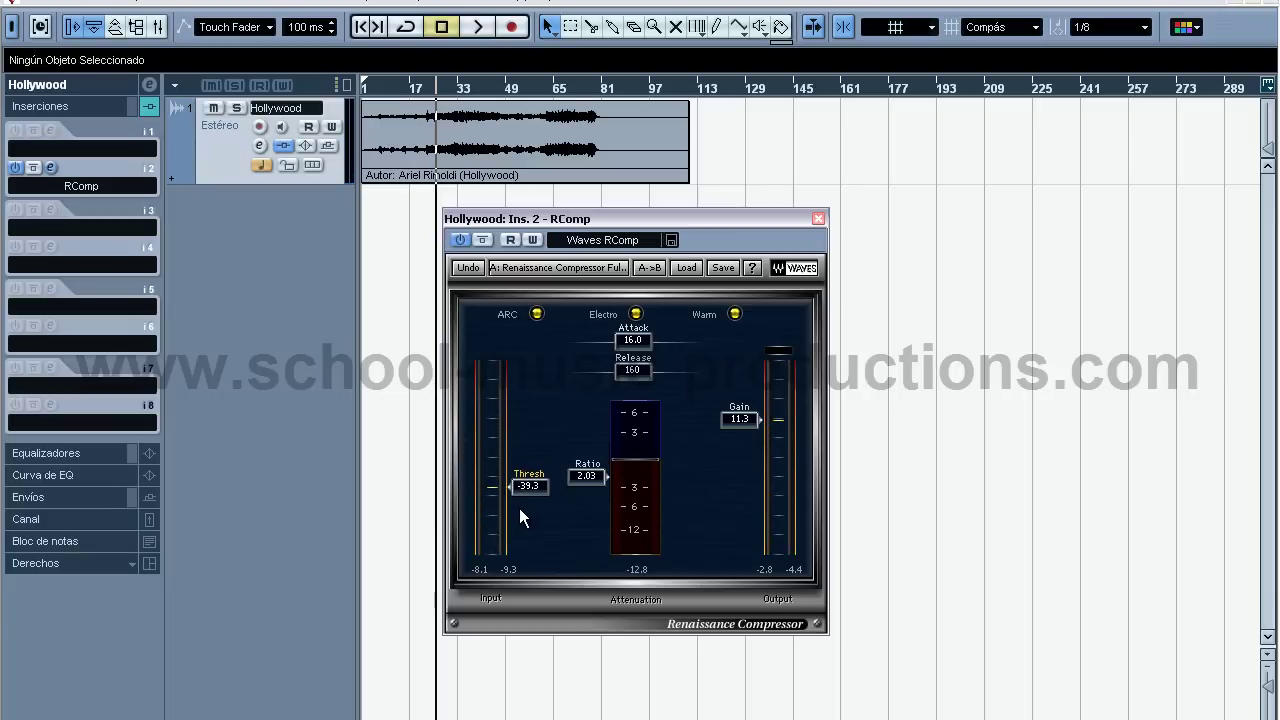
left_click_drag(519, 508, 518, 510)
key("space")
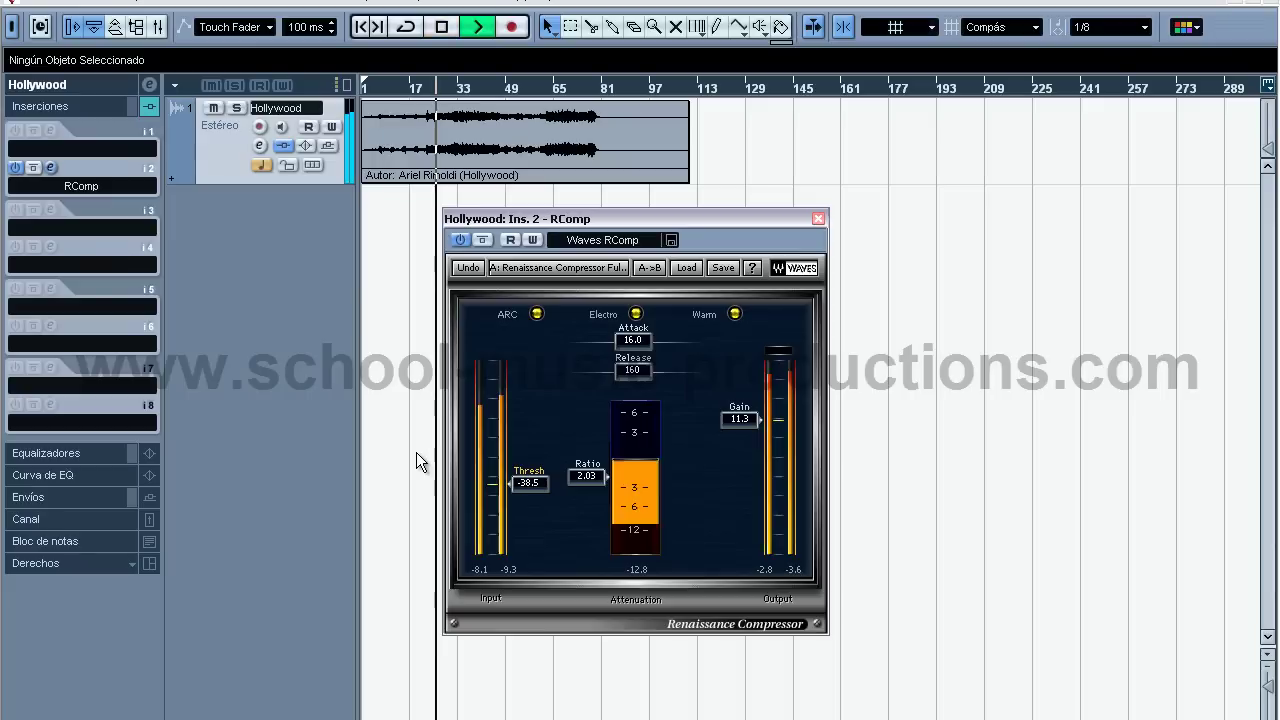
mouse_move(543, 474)
left_mouse_down()
mouse_move(540, 523)
mouse_move(546, 486)
mouse_move(545, 498)
left_mouse_up()
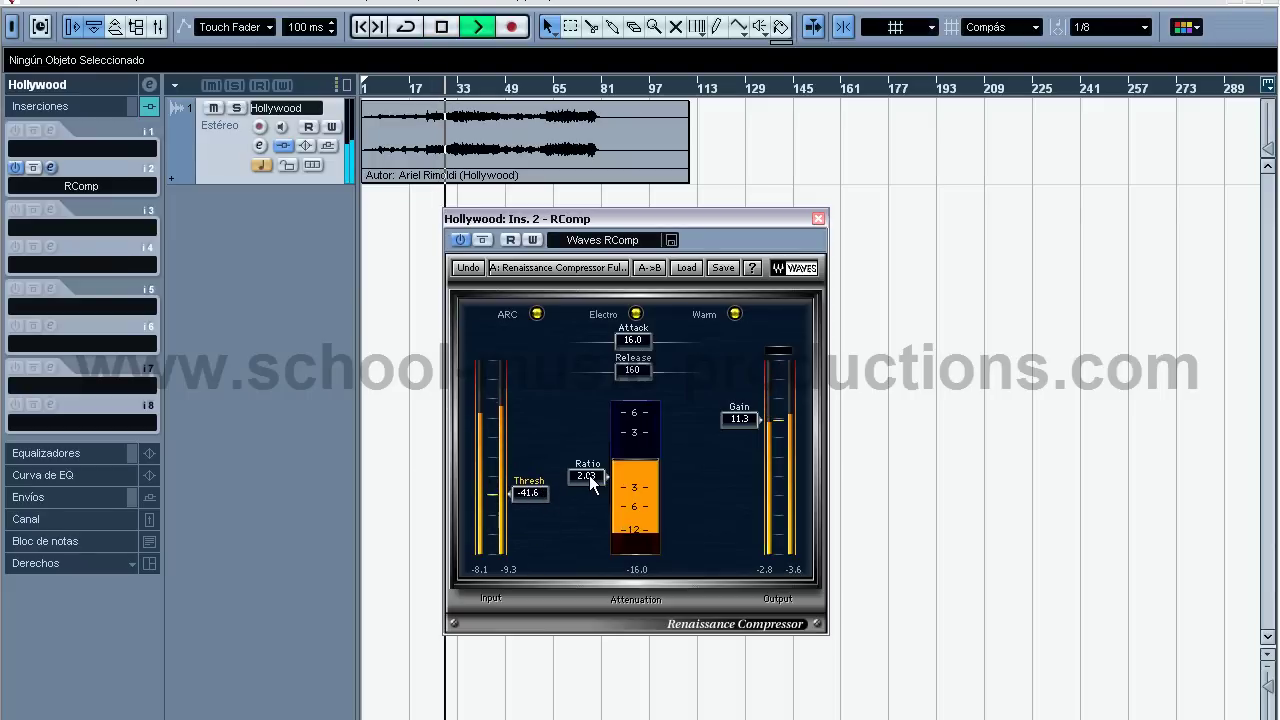
key("space")
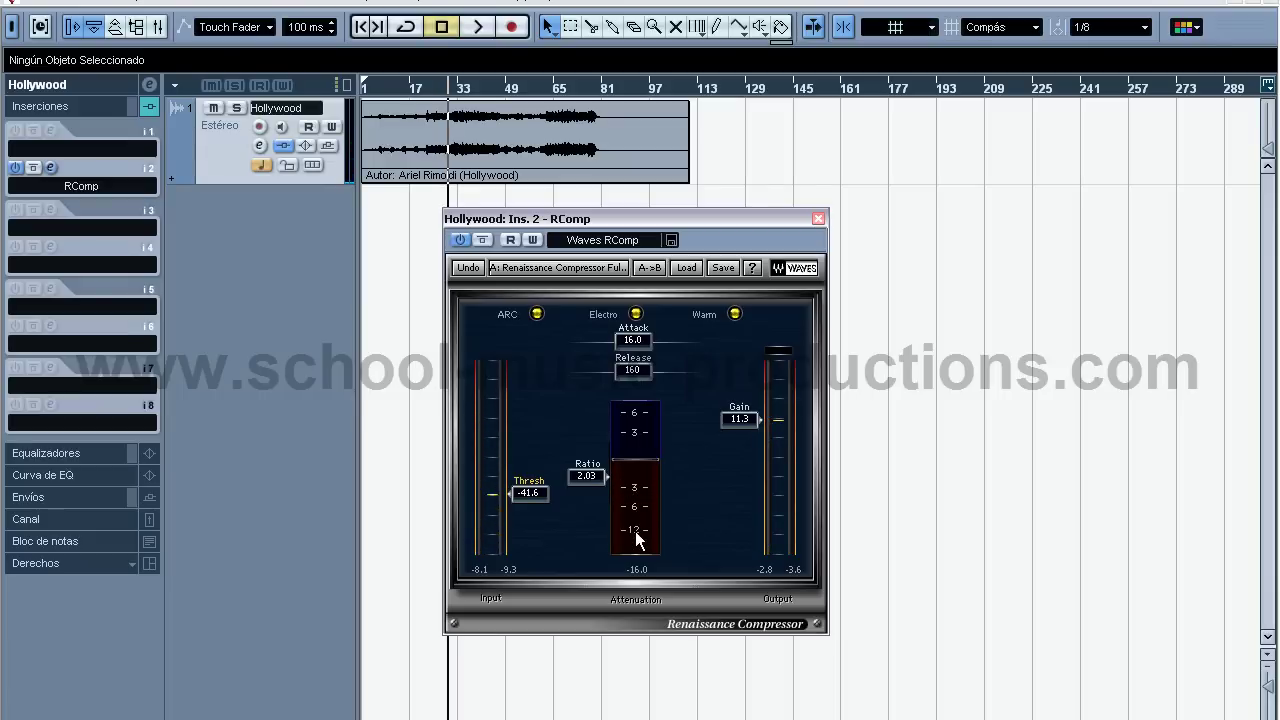
Raise the output gain to 20.8 while the track plays, ending with playback stopped
key("space")
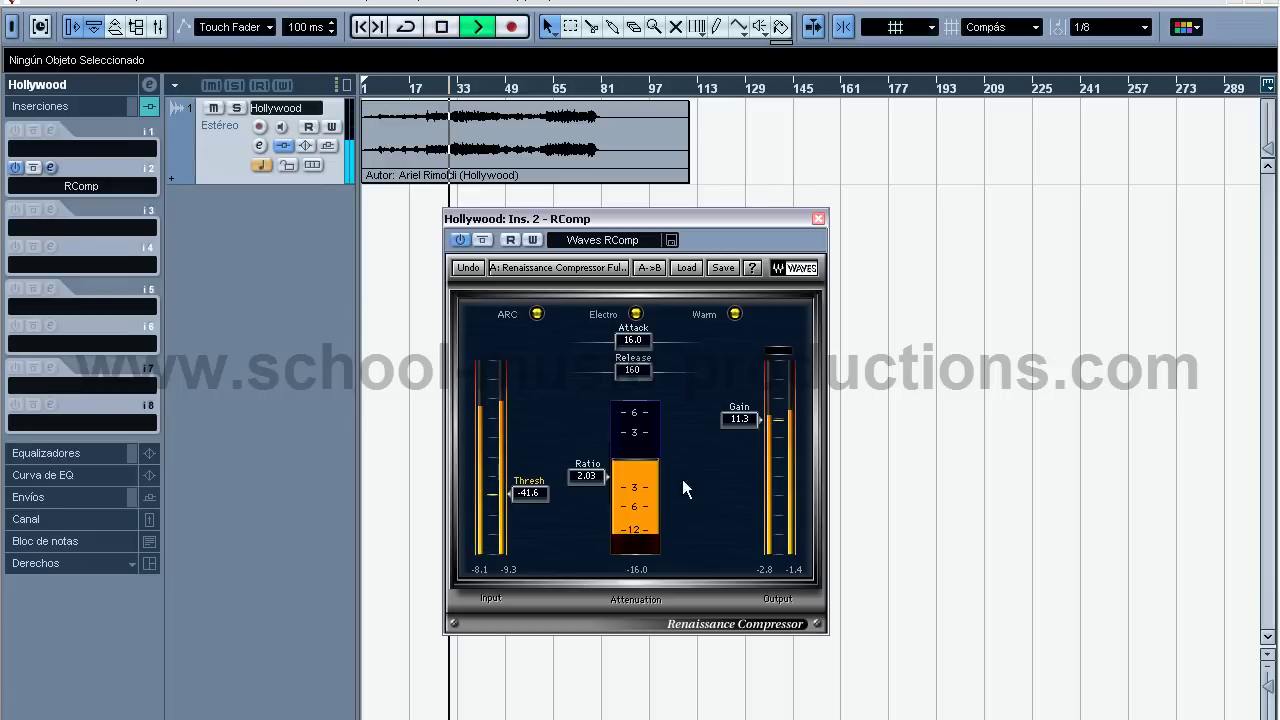
left_click_drag(742, 423, 749, 375)
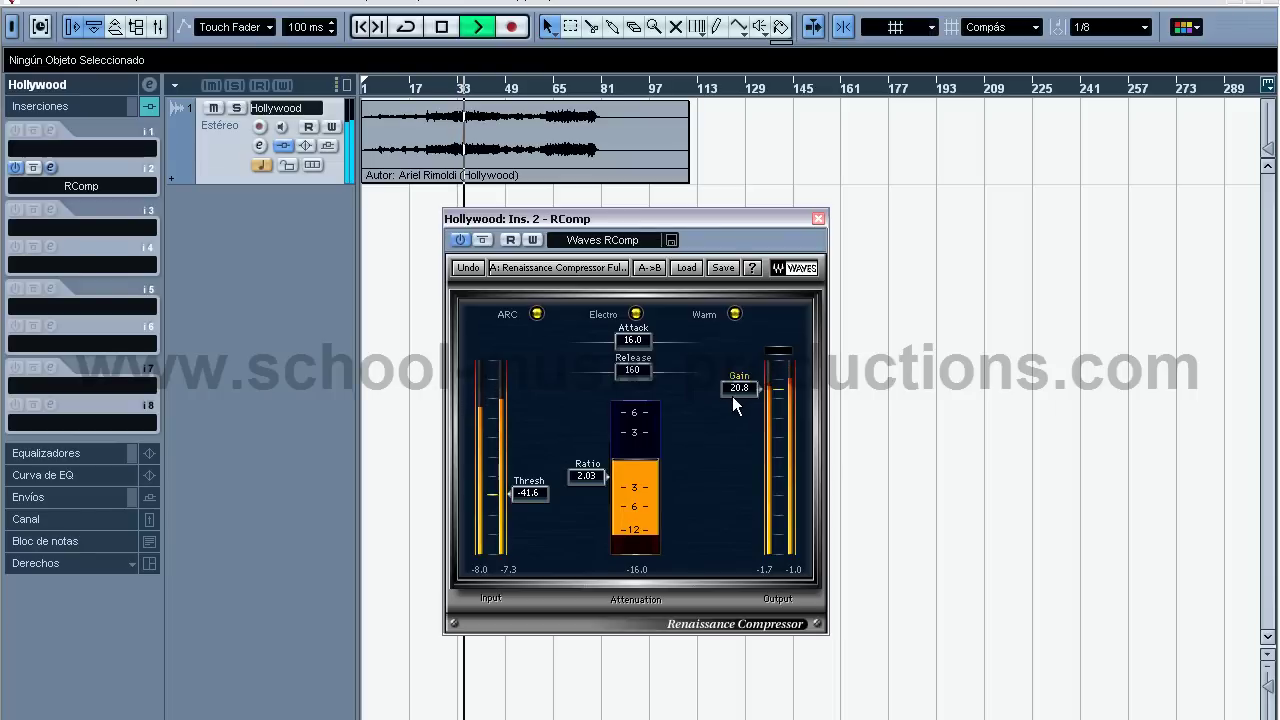
key("space")
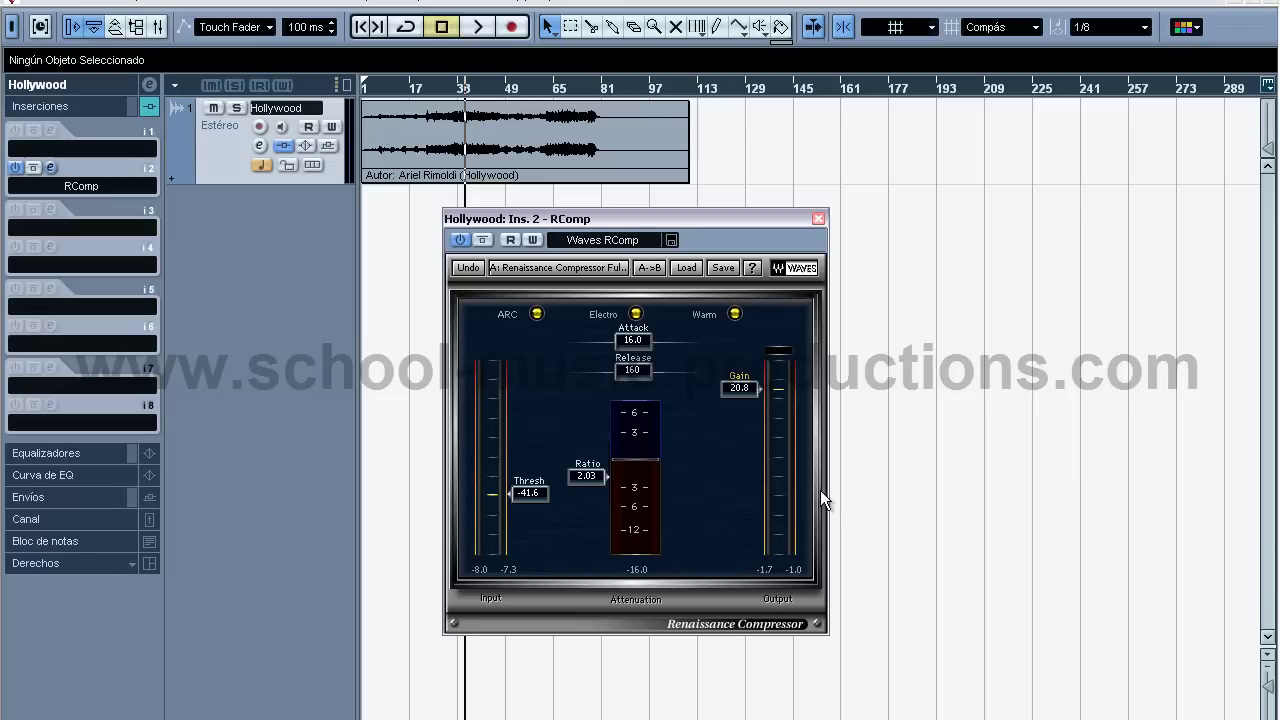
Toggle the ARC, Warm and Electro modes one after another, restoring each to its original setting
left_click(537, 314)
left_click(537, 314)
left_click(736, 314)
left_click(735, 315)
left_click(632, 312)
left_click(633, 312)
Audition the heavily compressed track briefly from about bar 23
left_click_drag(445, 93, 430, 90)
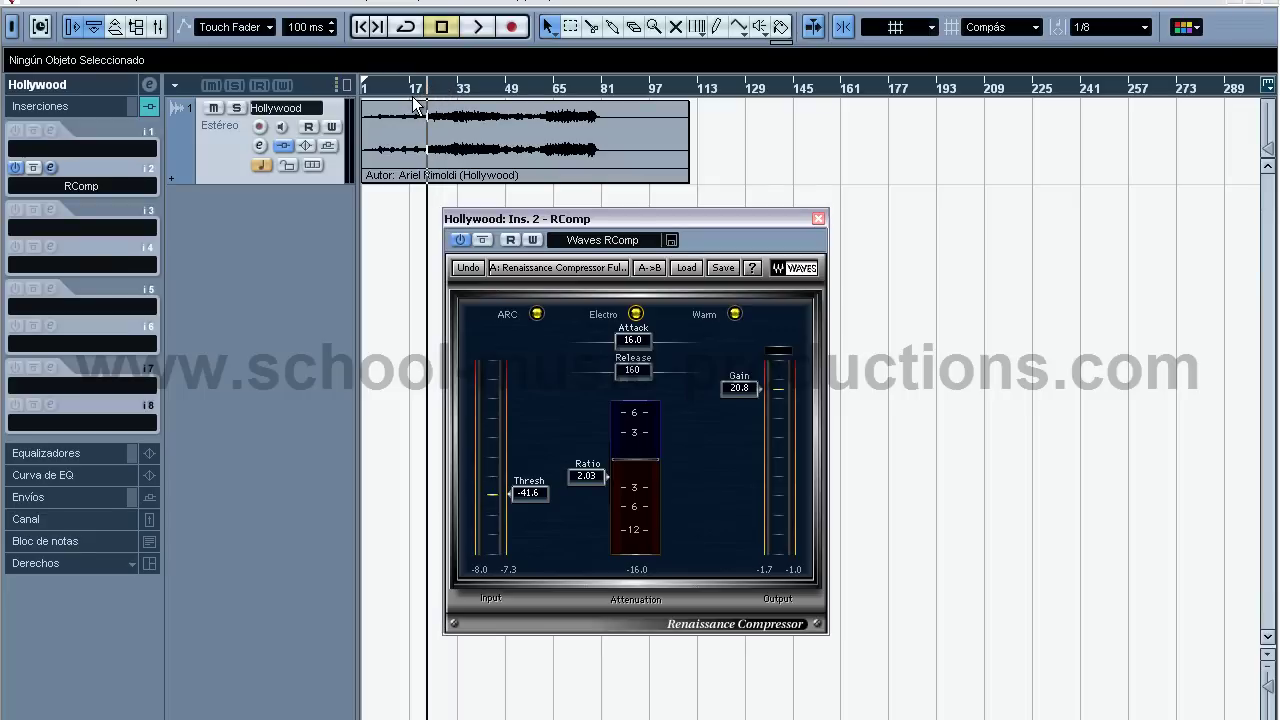
key("space")
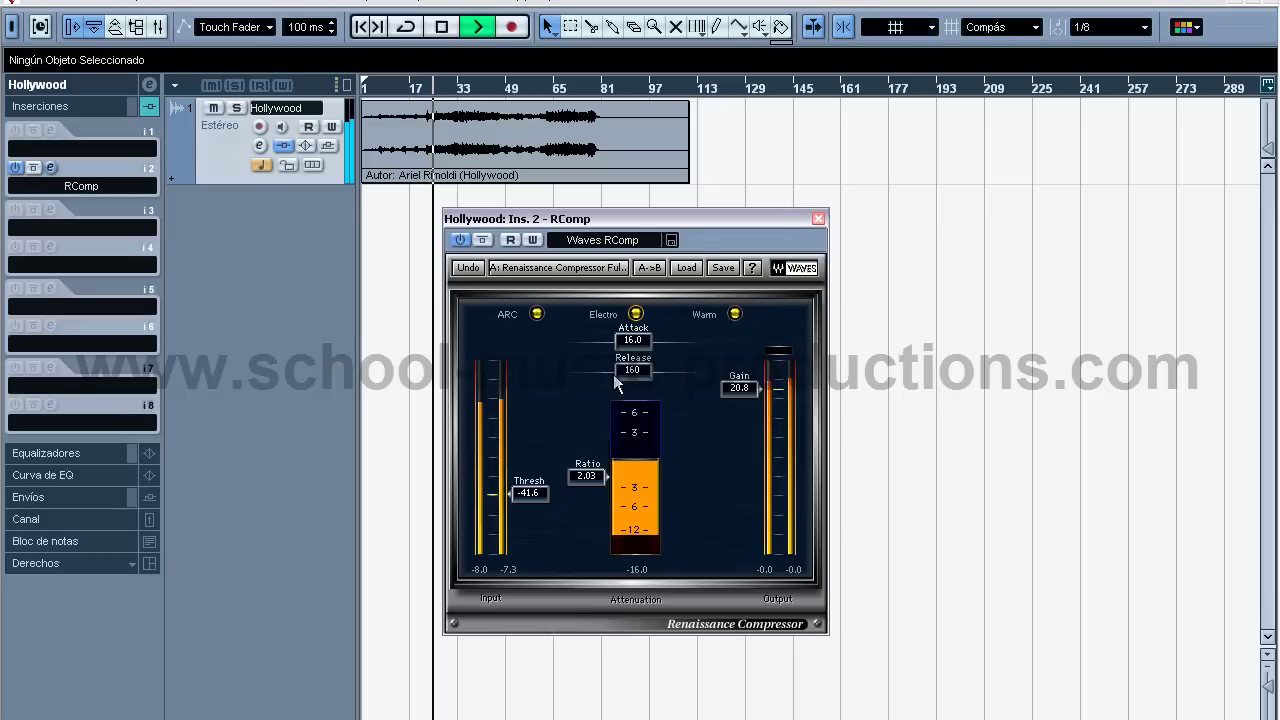
key("space")
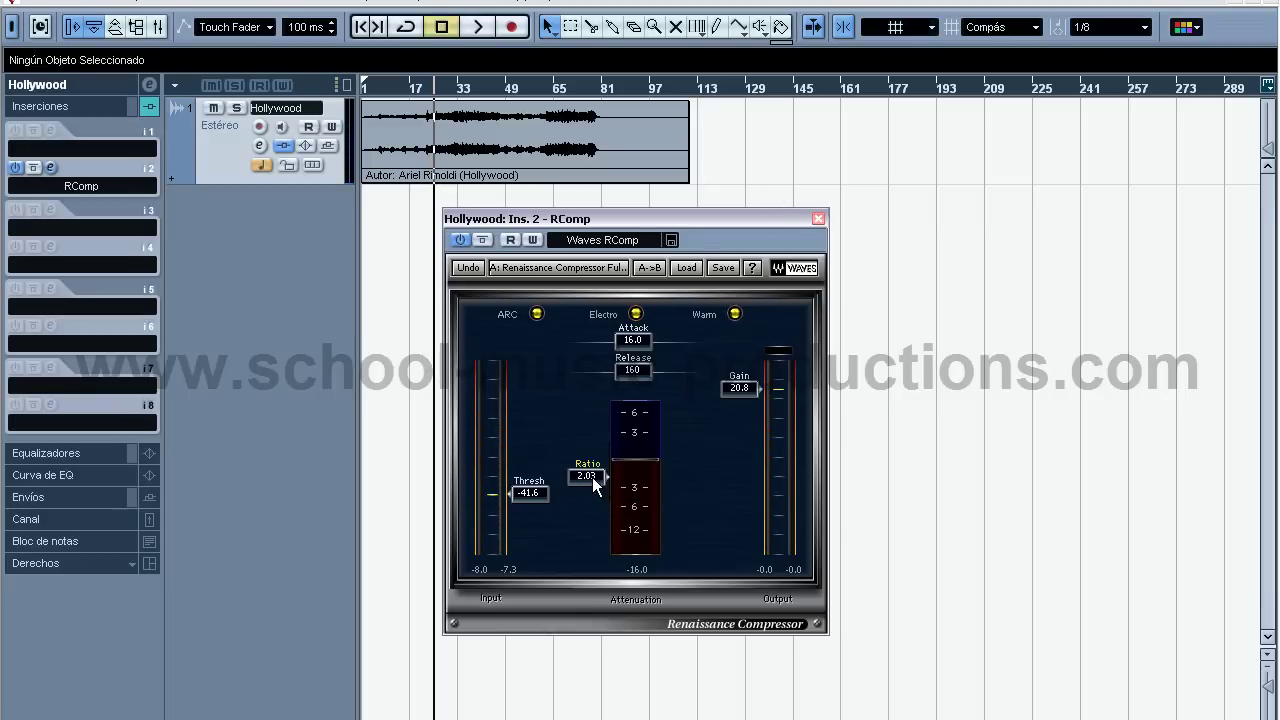
Set the ratio to 2.00, the threshold to -20.5 and the gain to 5.9, with the track playing again
left_click_drag(592, 477, 592, 476)
left_click_drag(529, 492, 526, 429)
left_click_drag(722, 398, 737, 465)
key("space")
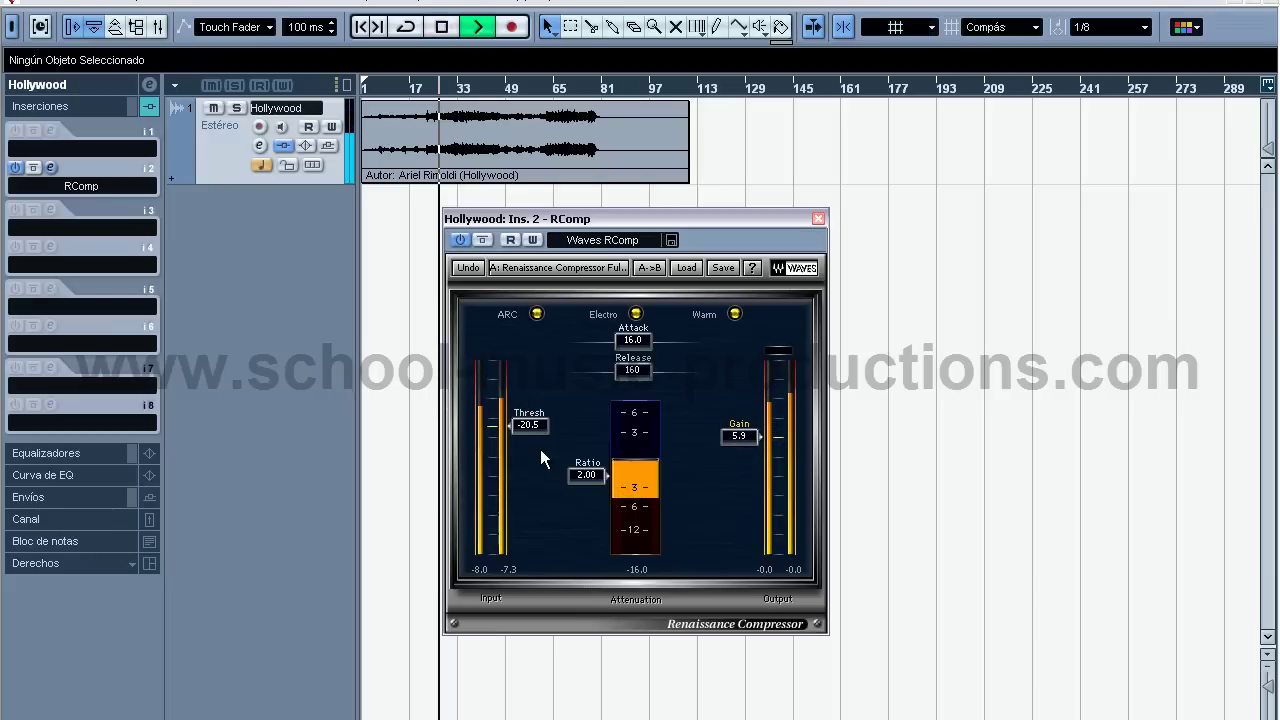
Adjust the threshold to -18.4 and the ratio to 2.57 while comparing the sound in playback
left_click_drag(527, 424, 530, 418)
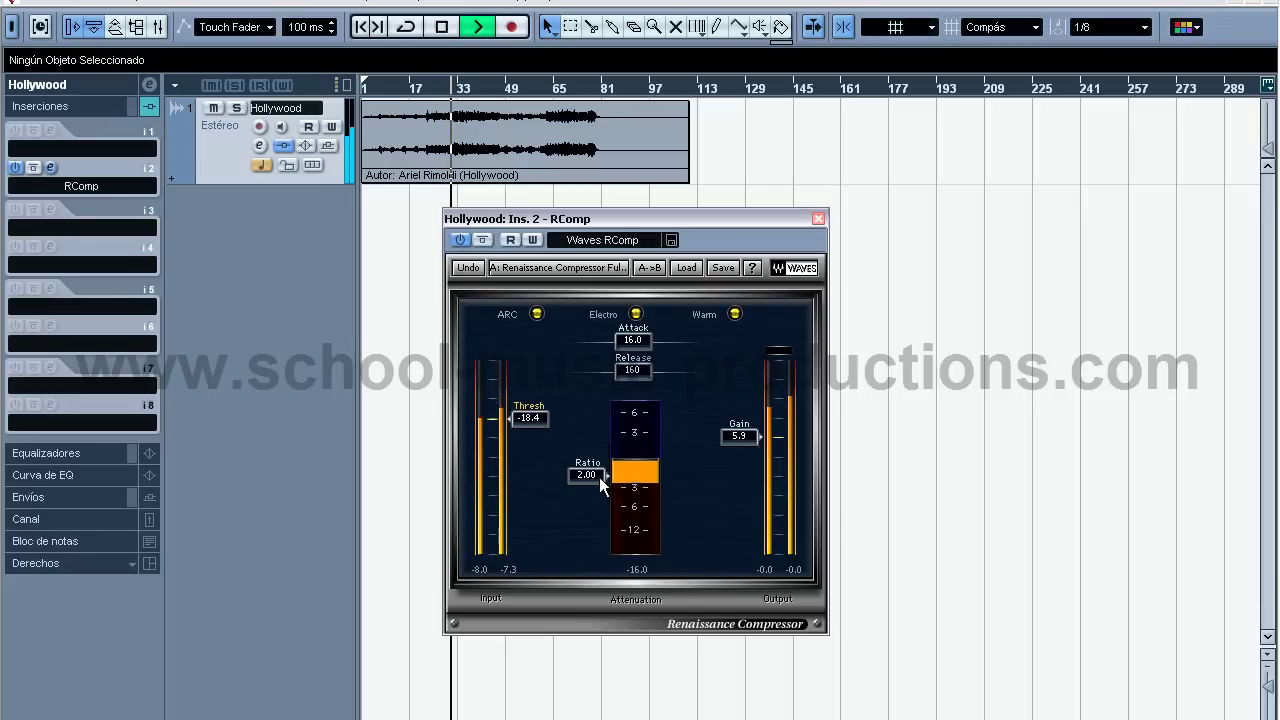
mouse_move(595, 479)
left_mouse_down()
mouse_move(611, 538)
mouse_move(596, 488)
left_mouse_up()
key("space")
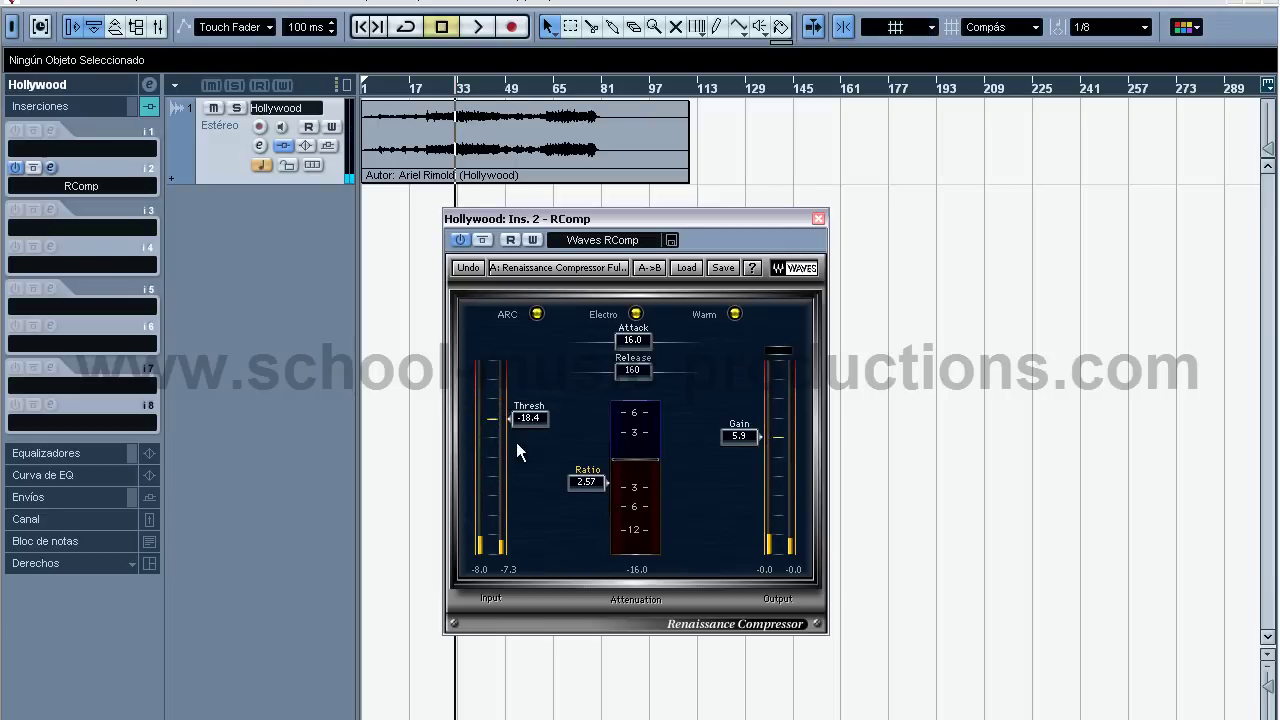
key("space")
key("space")
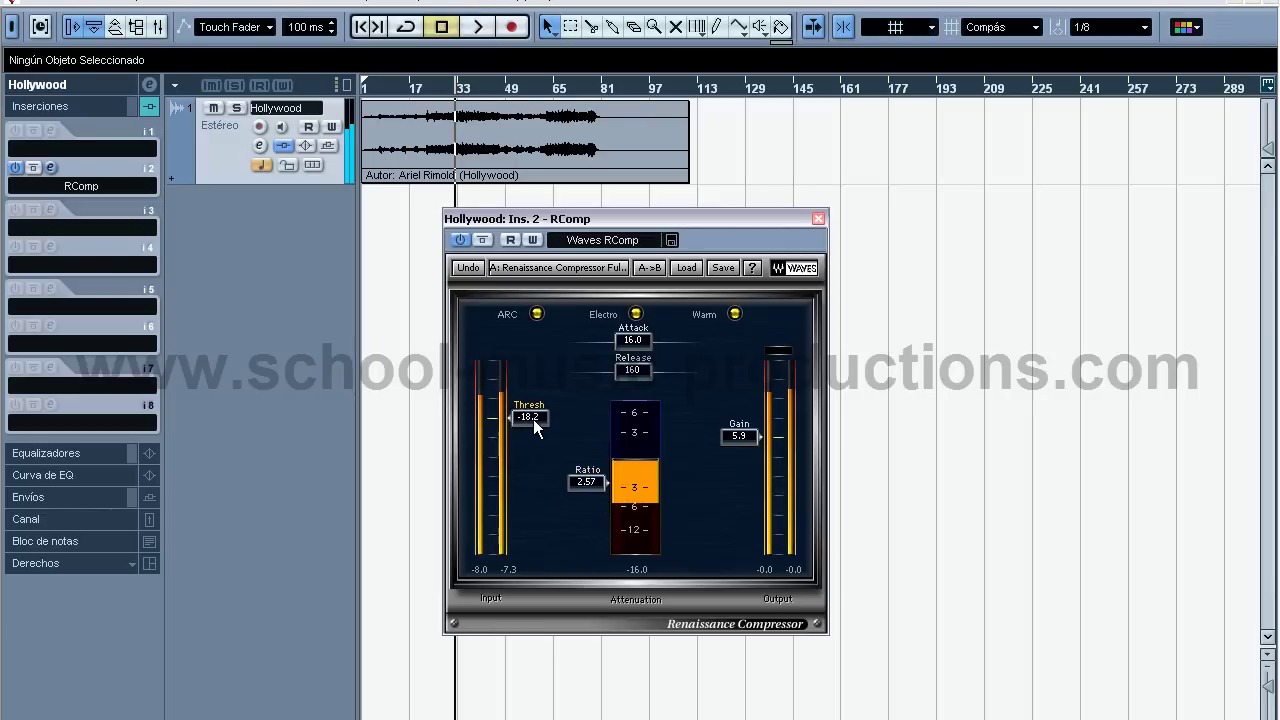
Raise the threshold to -16.1 and increase the ratio to 3.63 while auditioning the track
left_click_drag(533, 419, 543, 410)
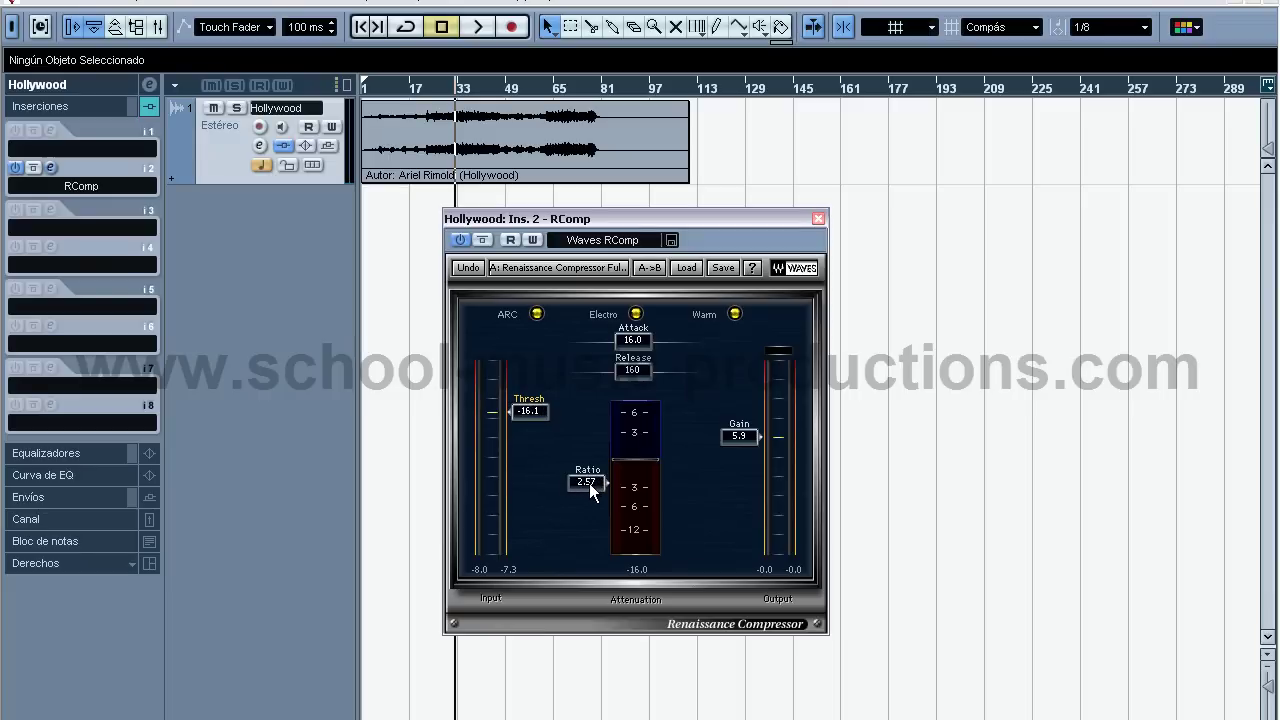
key("space")
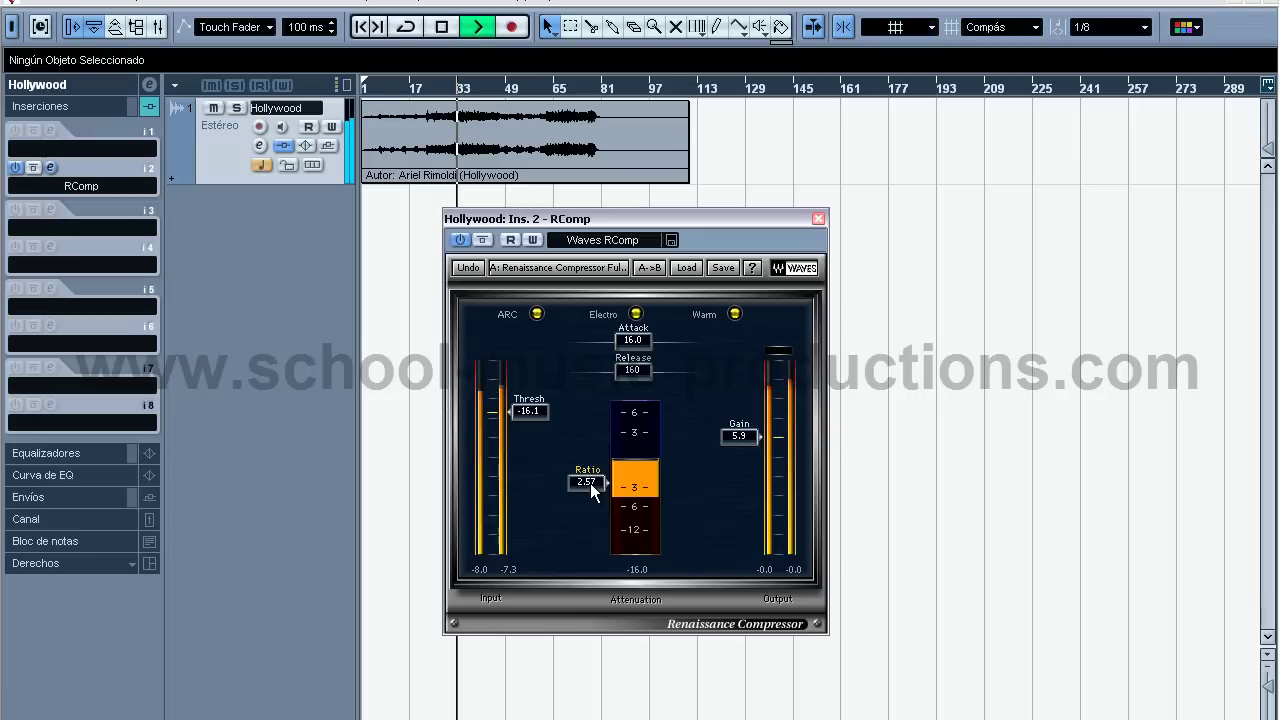
left_click_drag(589, 483, 587, 457)
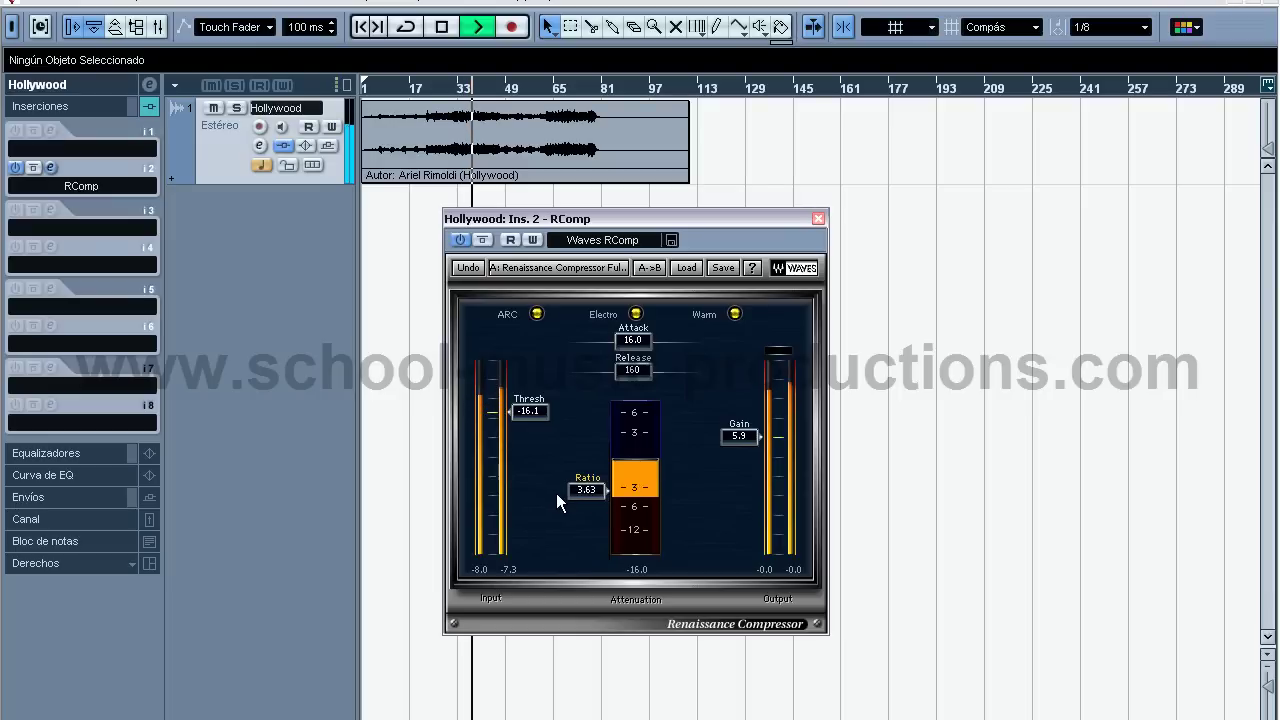
key("space")
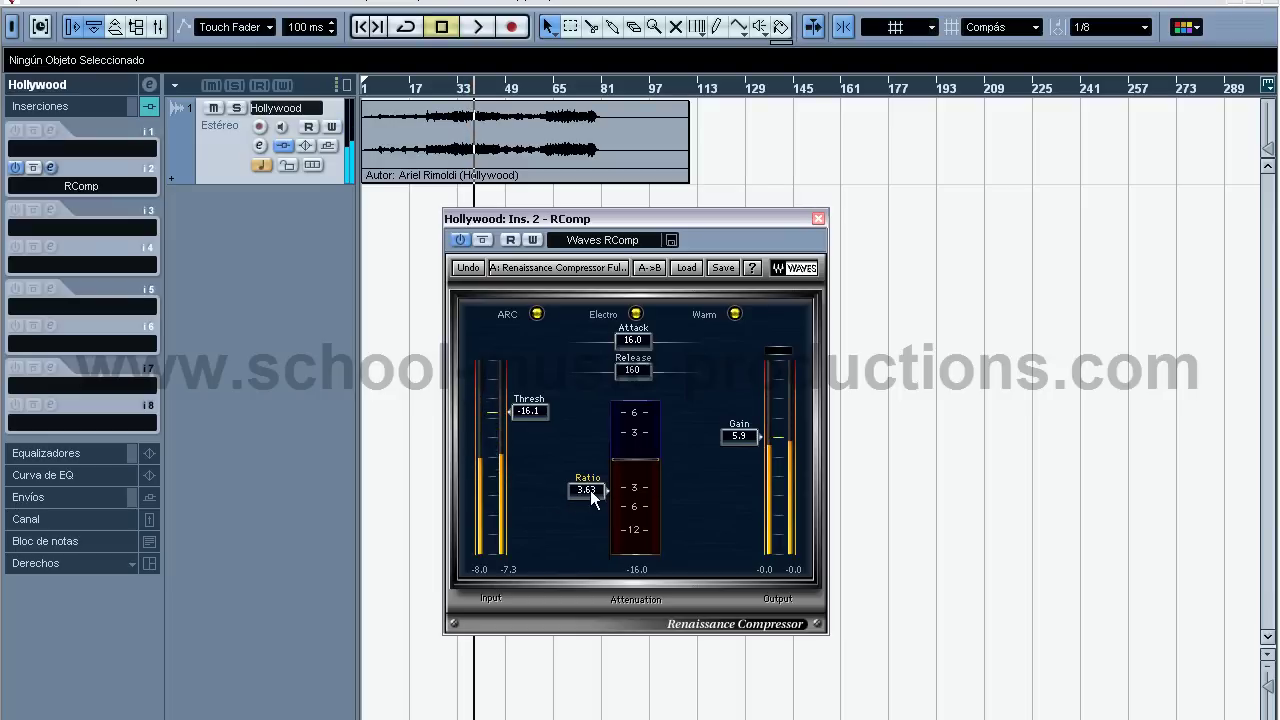
Lower the threshold to -28.3 and reduce the ratio to 2.99 while auditioning the track
left_click_drag(527, 414, 528, 452)
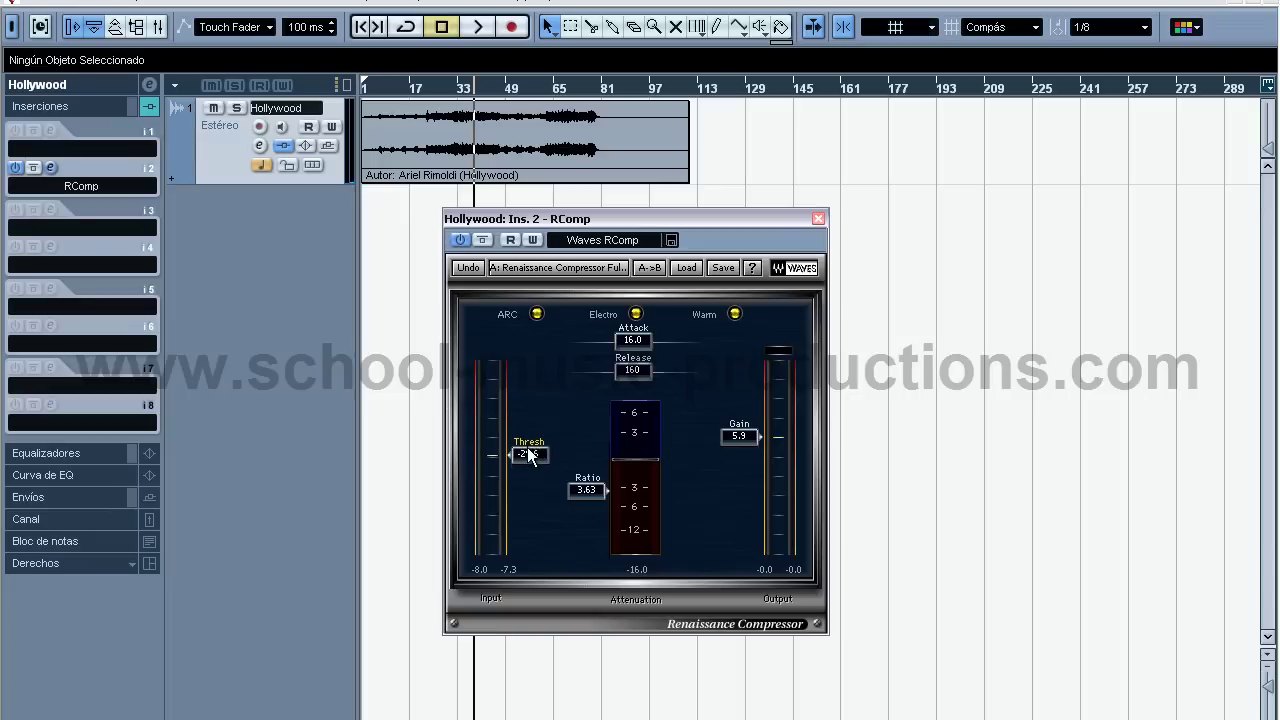
key("space")
mouse_move(592, 495)
left_mouse_down()
mouse_move(593, 546)
mouse_move(589, 492)
left_mouse_up()
key("space")
key("space")
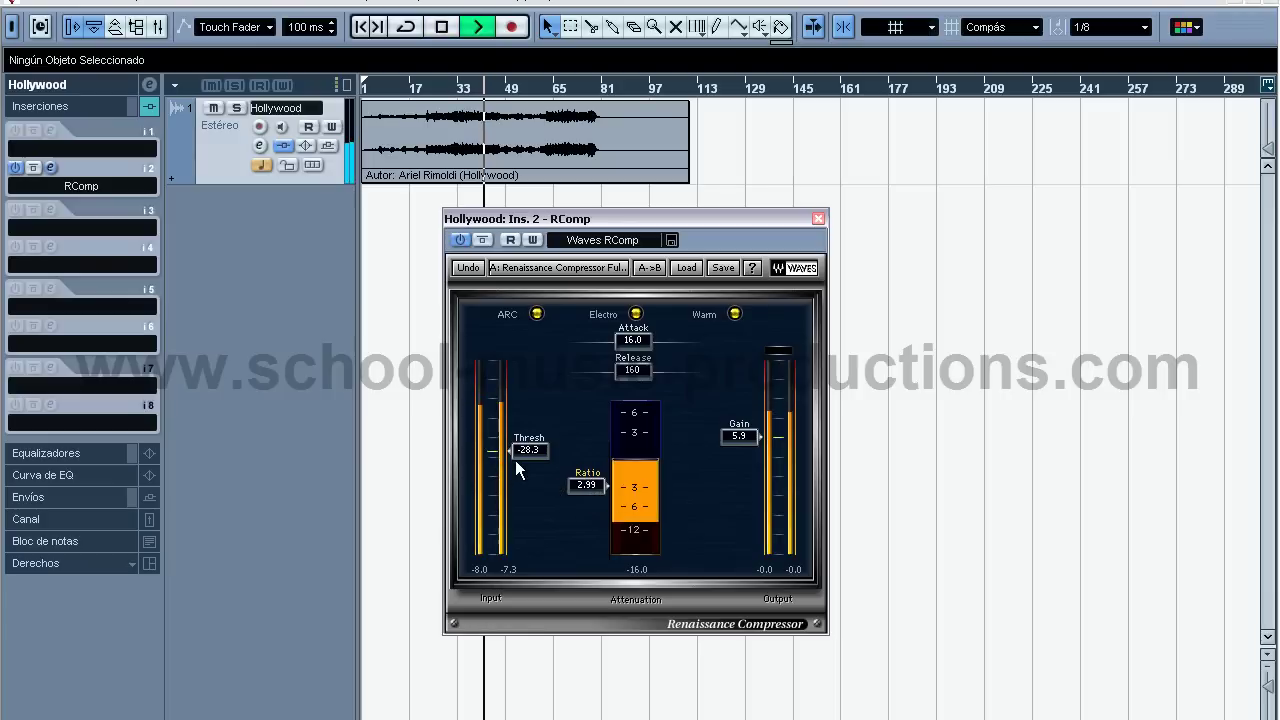
Ease the compression by bringing the threshold to -20.6 and the ratio to 1.71 during playback
mouse_move(515, 460)
left_mouse_down()
mouse_move(520, 520)
mouse_move(522, 401)
mouse_move(523, 478)
left_mouse_up()
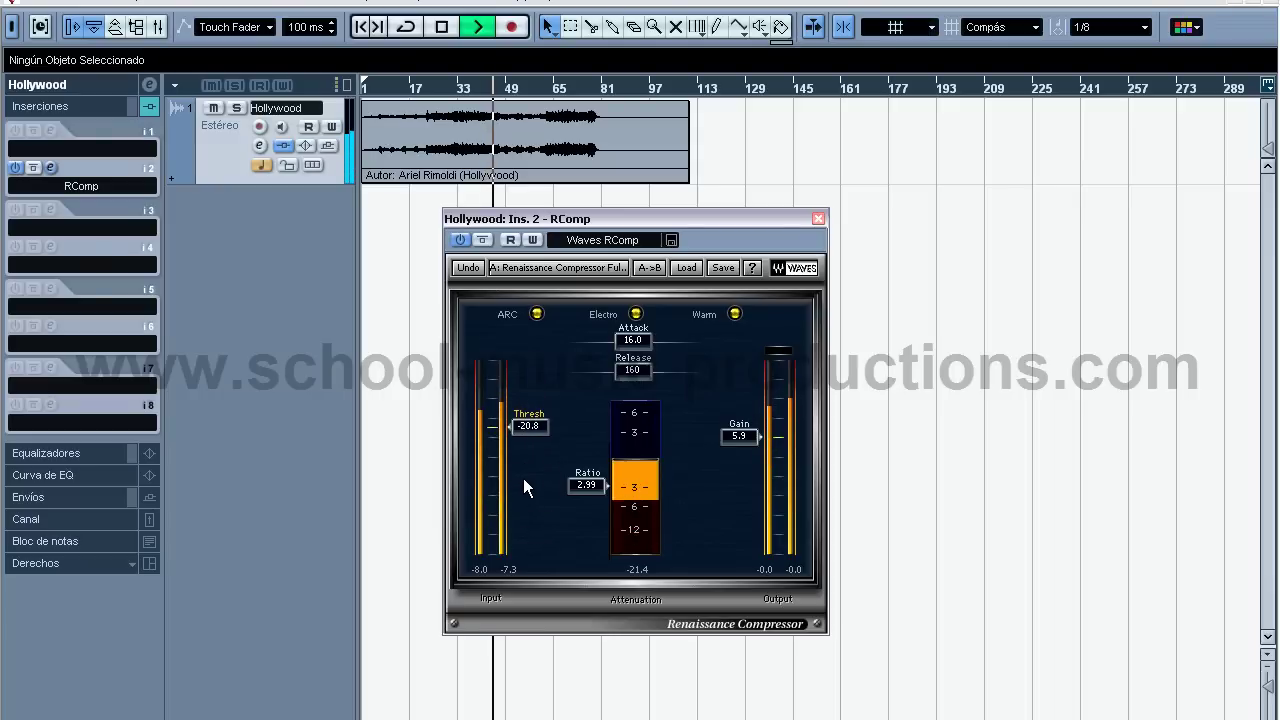
key("space")
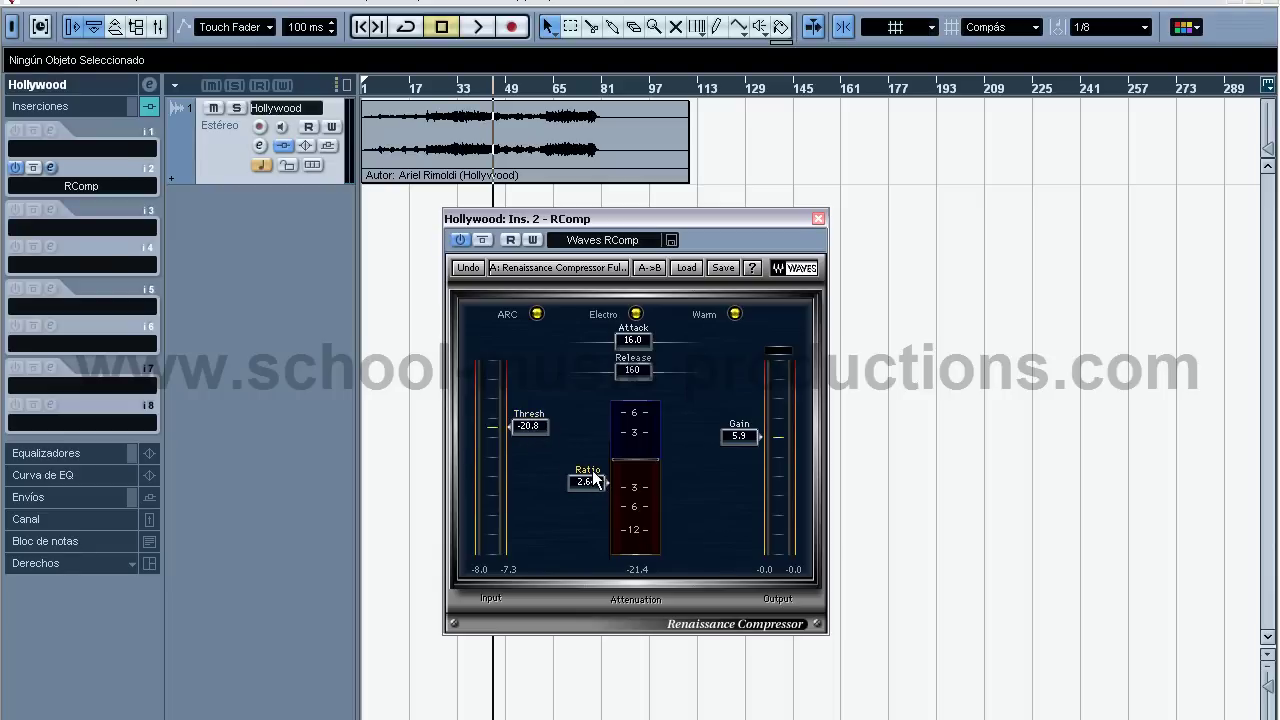
left_click_drag(592, 485, 541, 430)
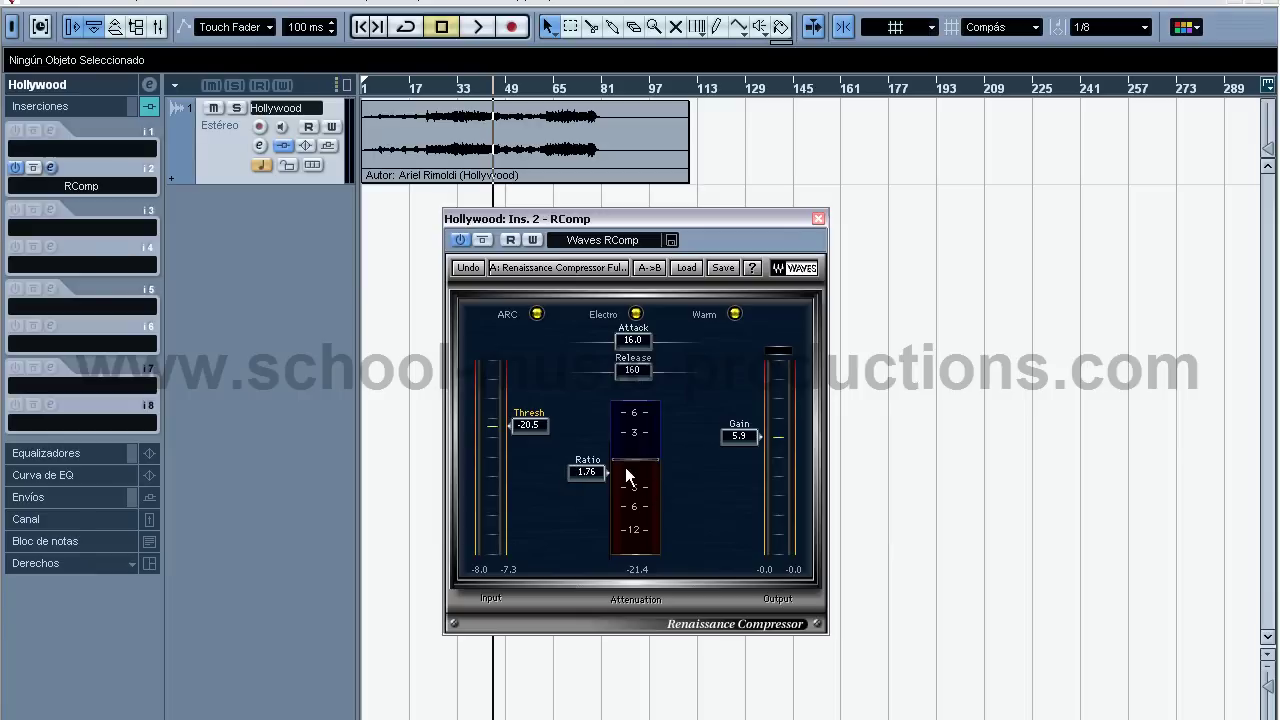
key("space")
left_click_drag(526, 431, 528, 431)
mouse_move(580, 477)
left_mouse_down()
mouse_move(582, 497)
mouse_move(586, 472)
left_mouse_up()
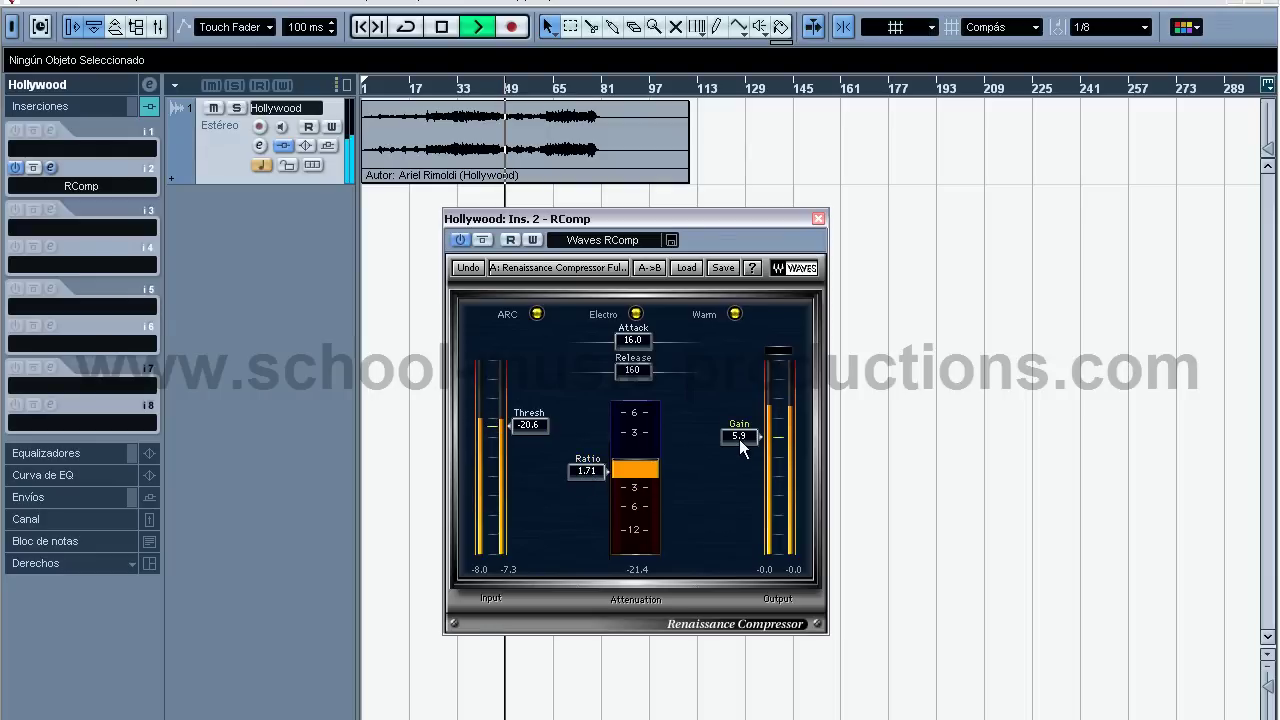
Set the attack to 0.50 and the release to 5.00, and raise the output gain to 16.1
left_click_drag(739, 439, 743, 401)
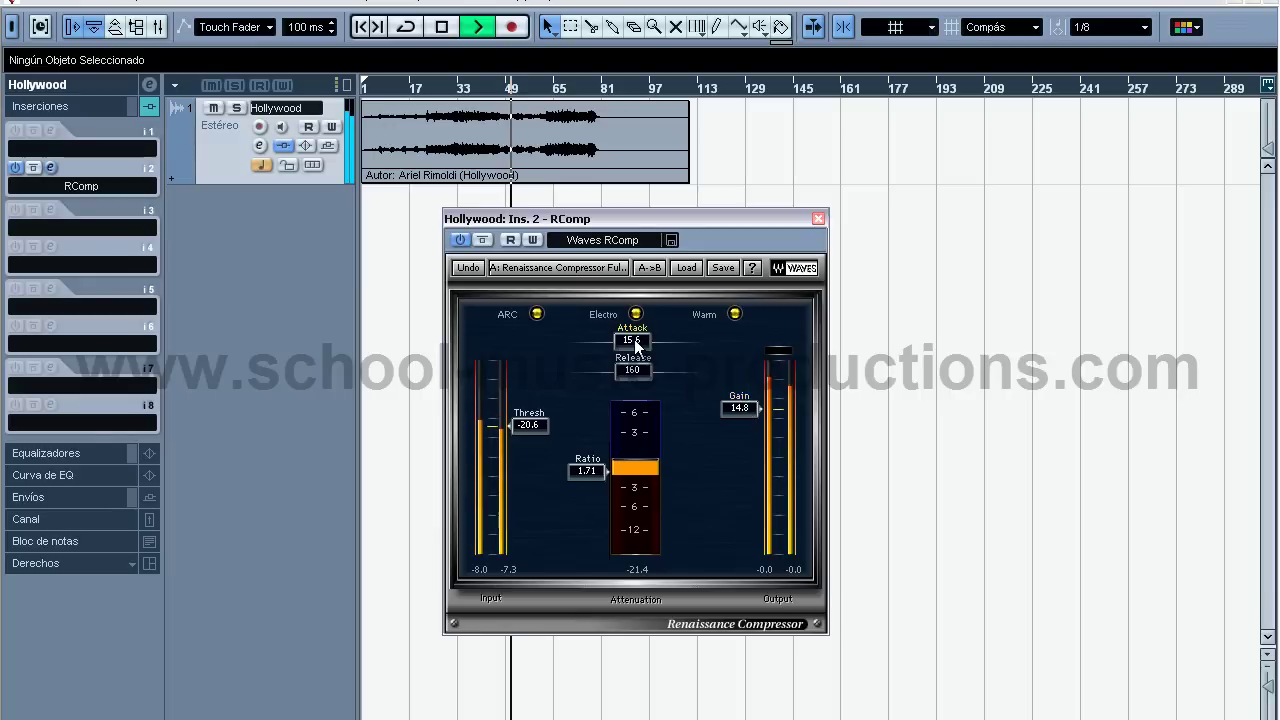
left_click_drag(635, 342, 527, 340)
left_click_drag(632, 370, 525, 352)
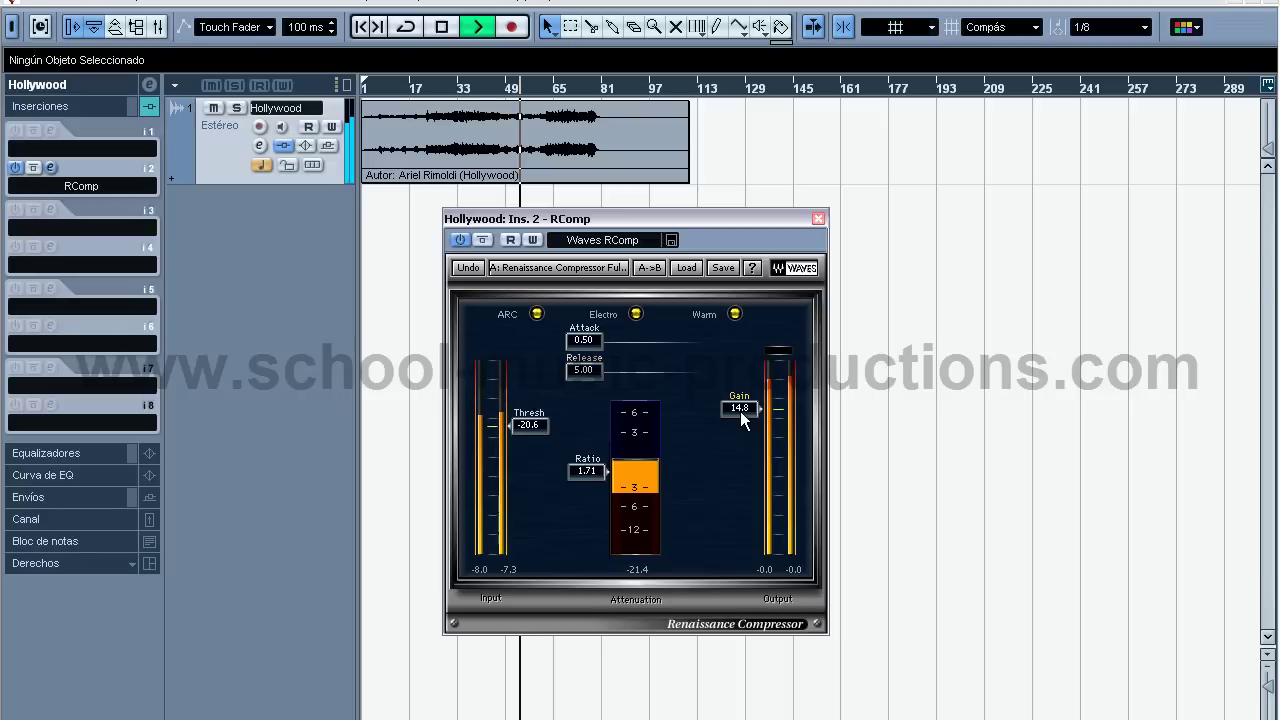
left_click_drag(741, 409, 755, 394)
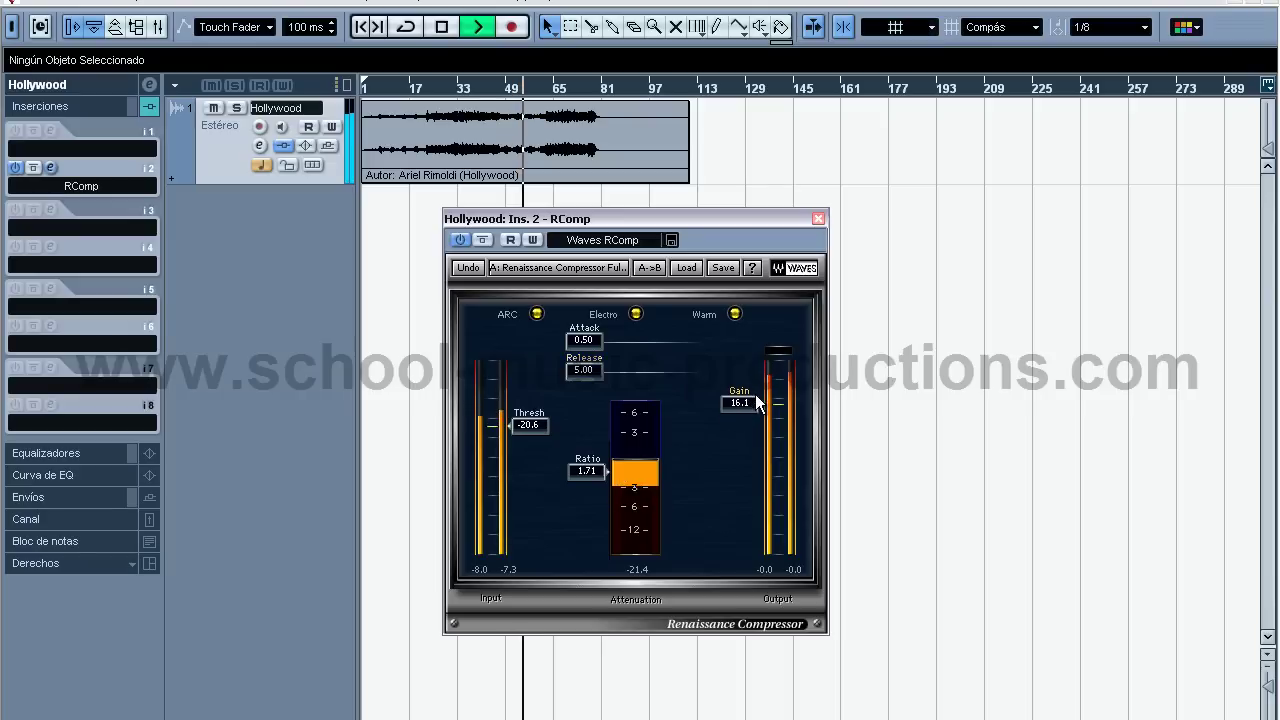
Try higher output gains of 17.1 and 18.1 on the compressor while auditioning the Hollywood track
key("space")
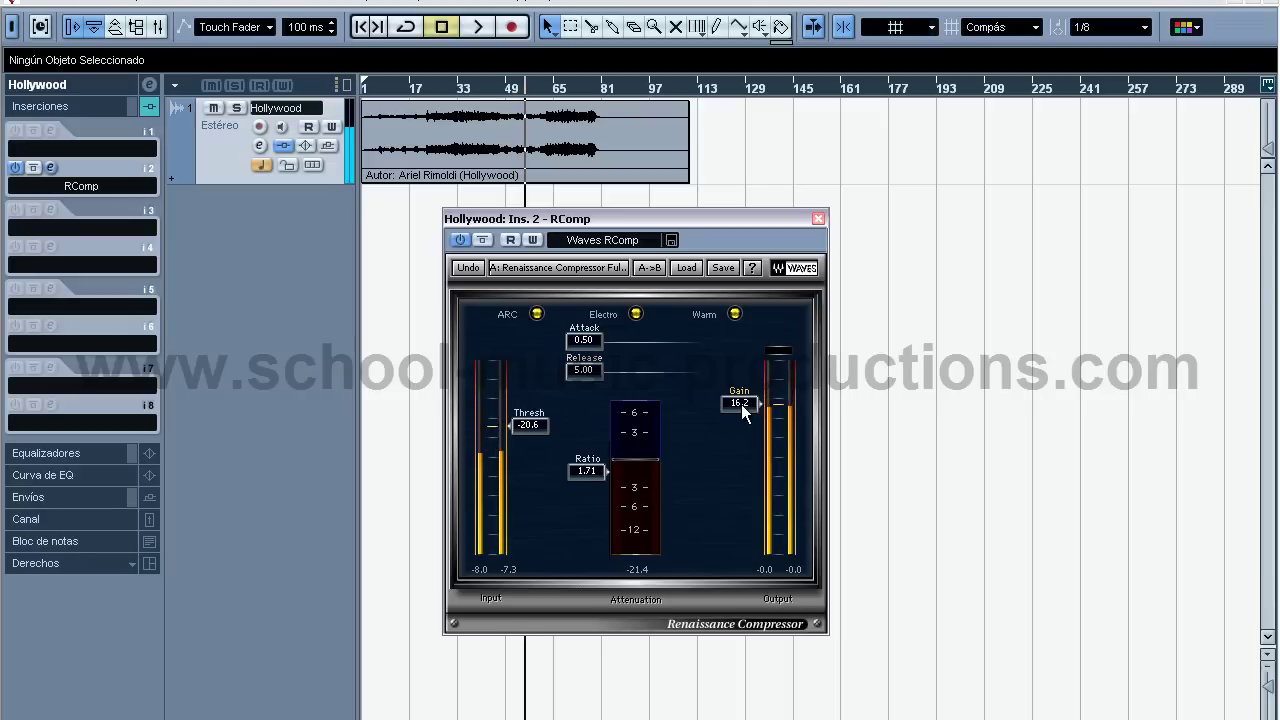
left_click_drag(742, 404, 749, 396)
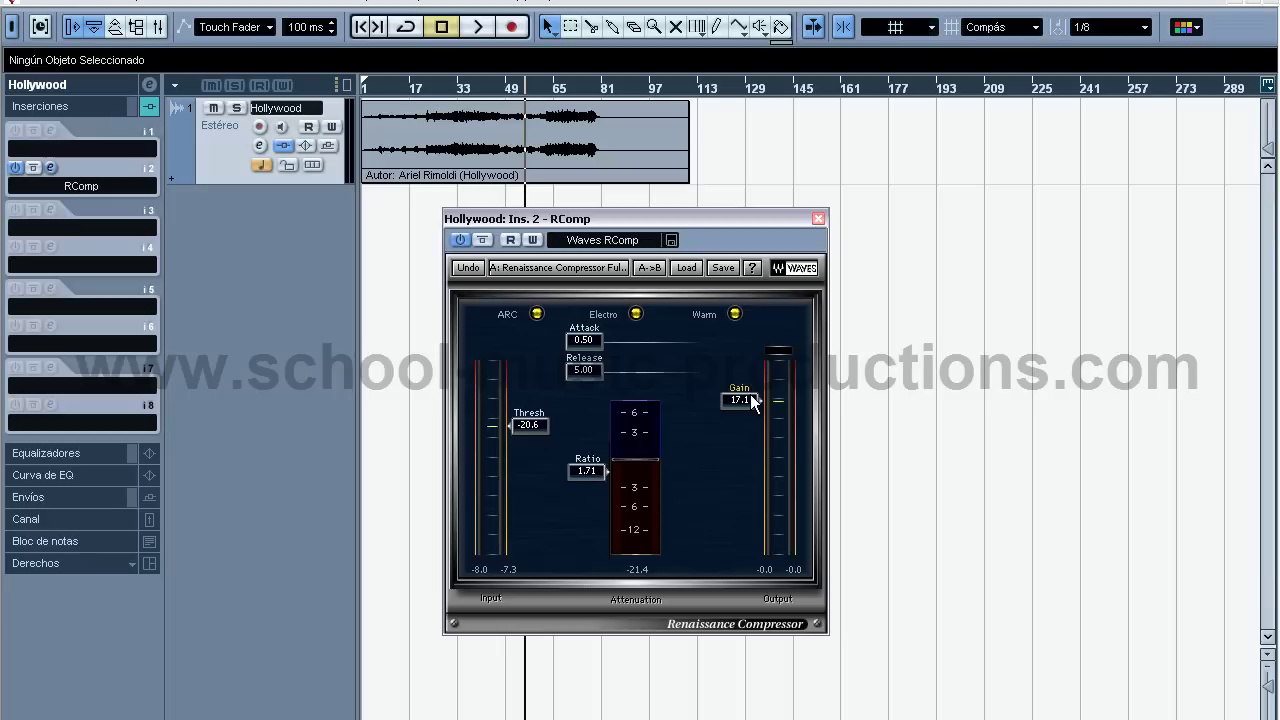
key("space")
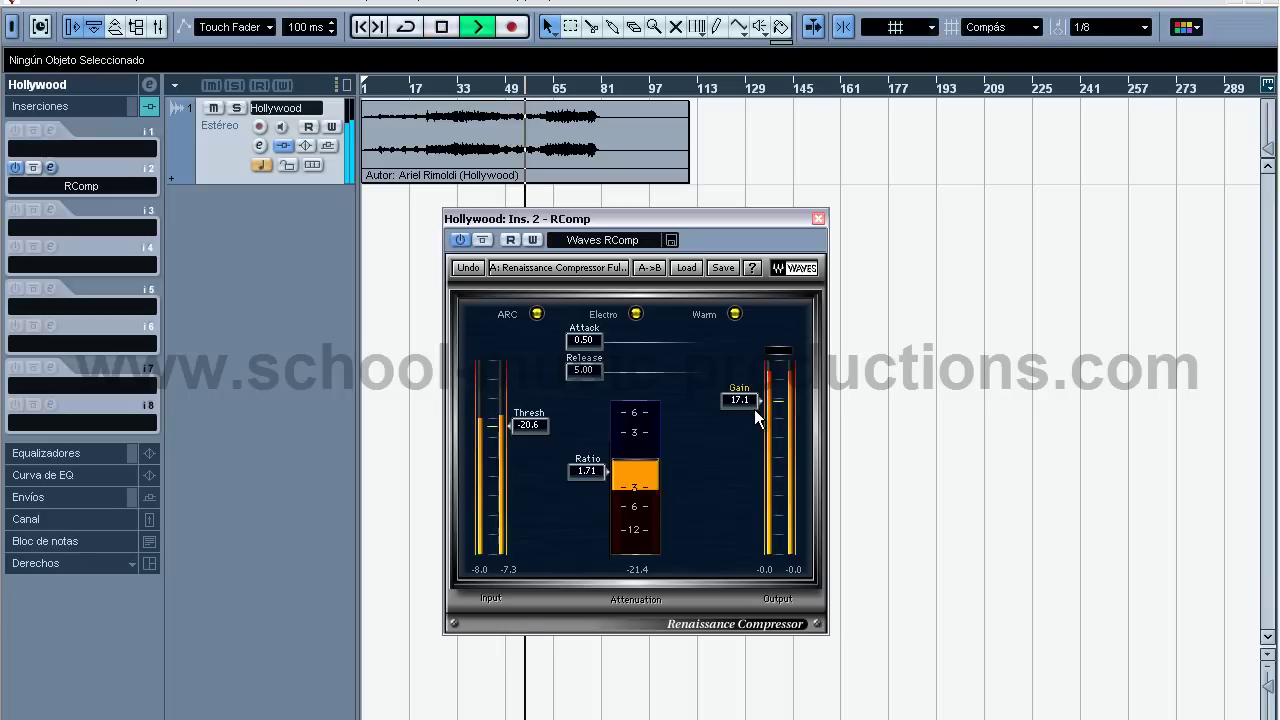
left_click_drag(747, 398, 751, 386)
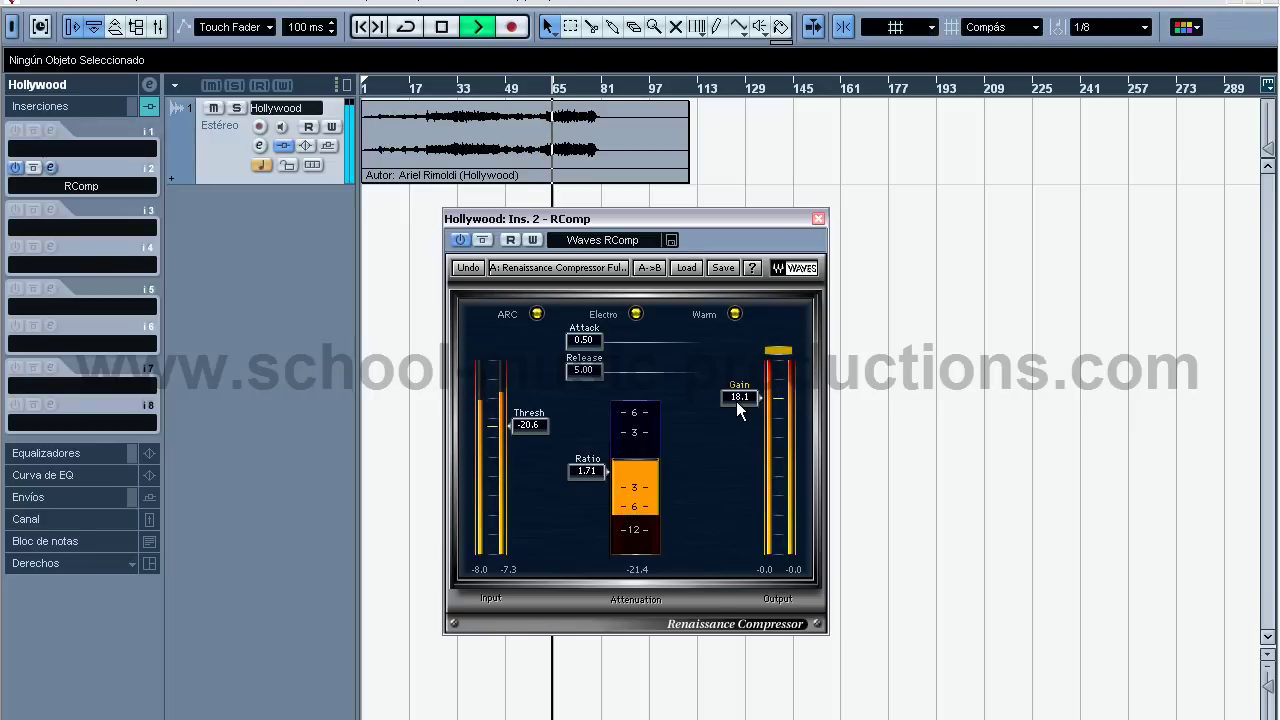
Lower the output gain to 11.0, stop playback and return the playhead to the start of the loud section
mouse_move(737, 397)
left_mouse_down()
mouse_move(740, 369)
mouse_move(745, 415)
left_mouse_up()
key("space")
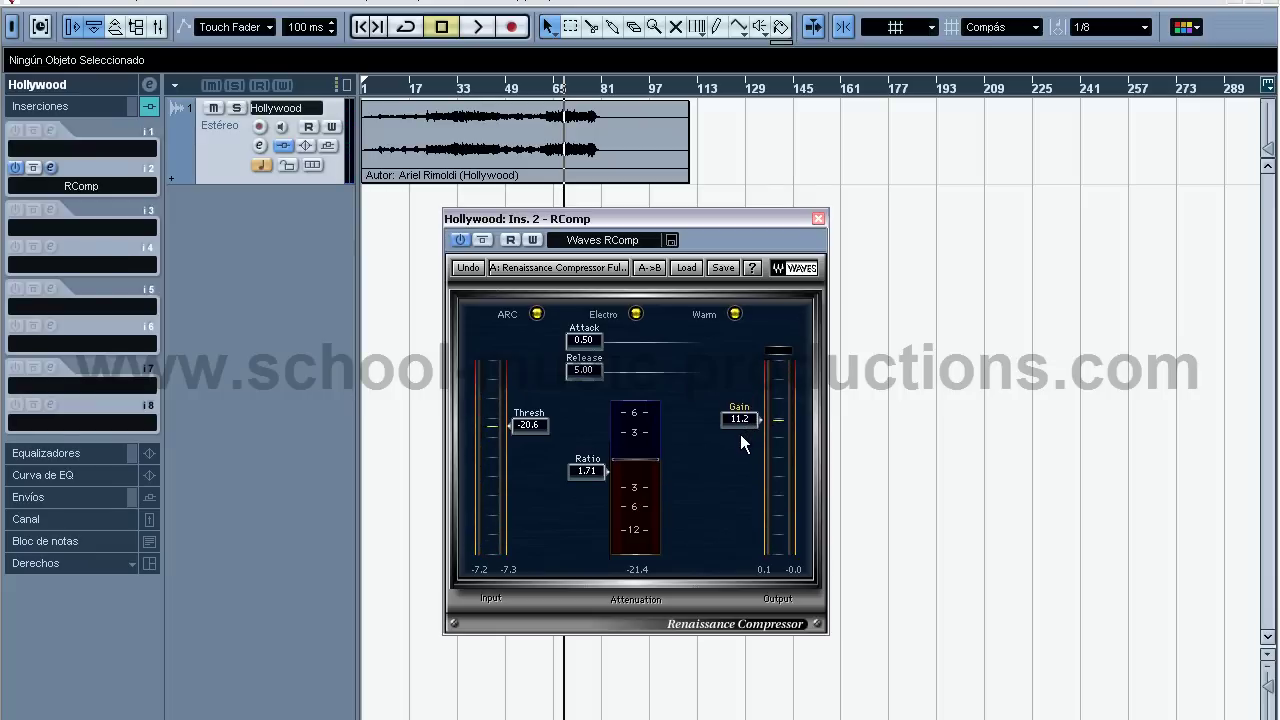
left_click_drag(741, 436, 737, 441)
left_click_drag(450, 86, 433, 86)
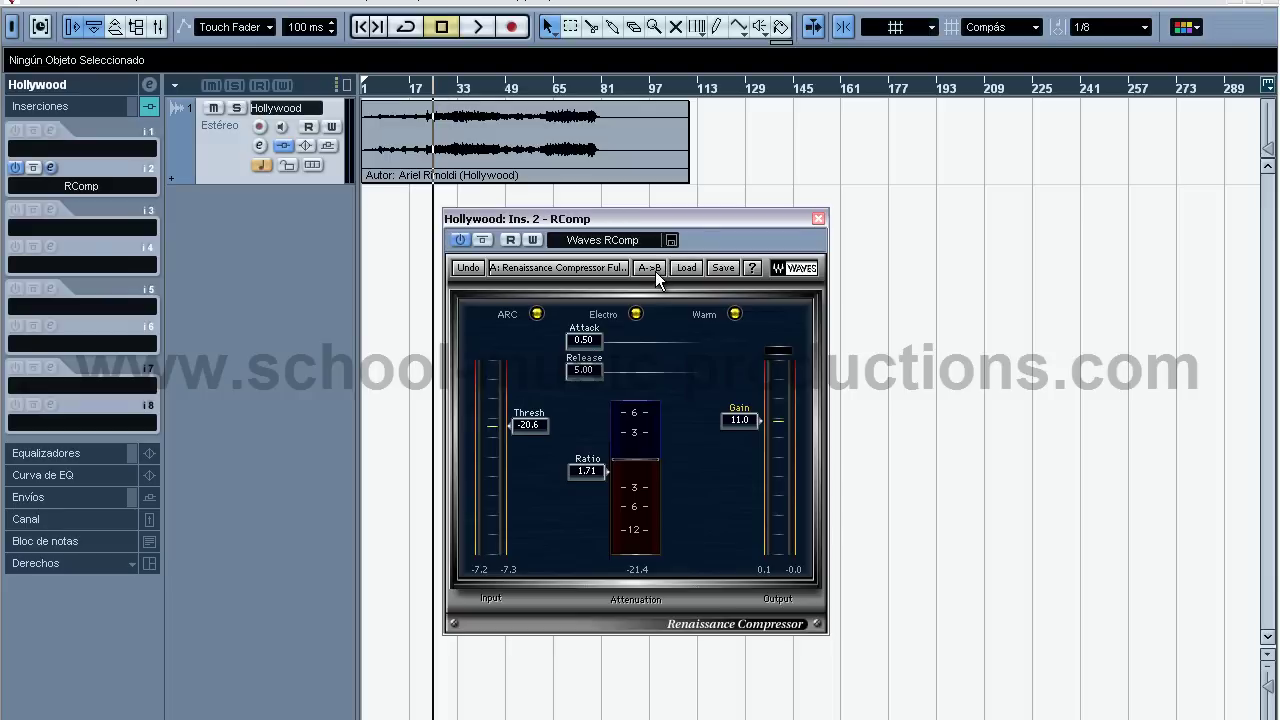
Set the attack to 500 and the release to 5000 in setup B, and switch both setups A and B from ARC to Manual
left_click(615, 268)
left_click_drag(585, 341, 982, 341)
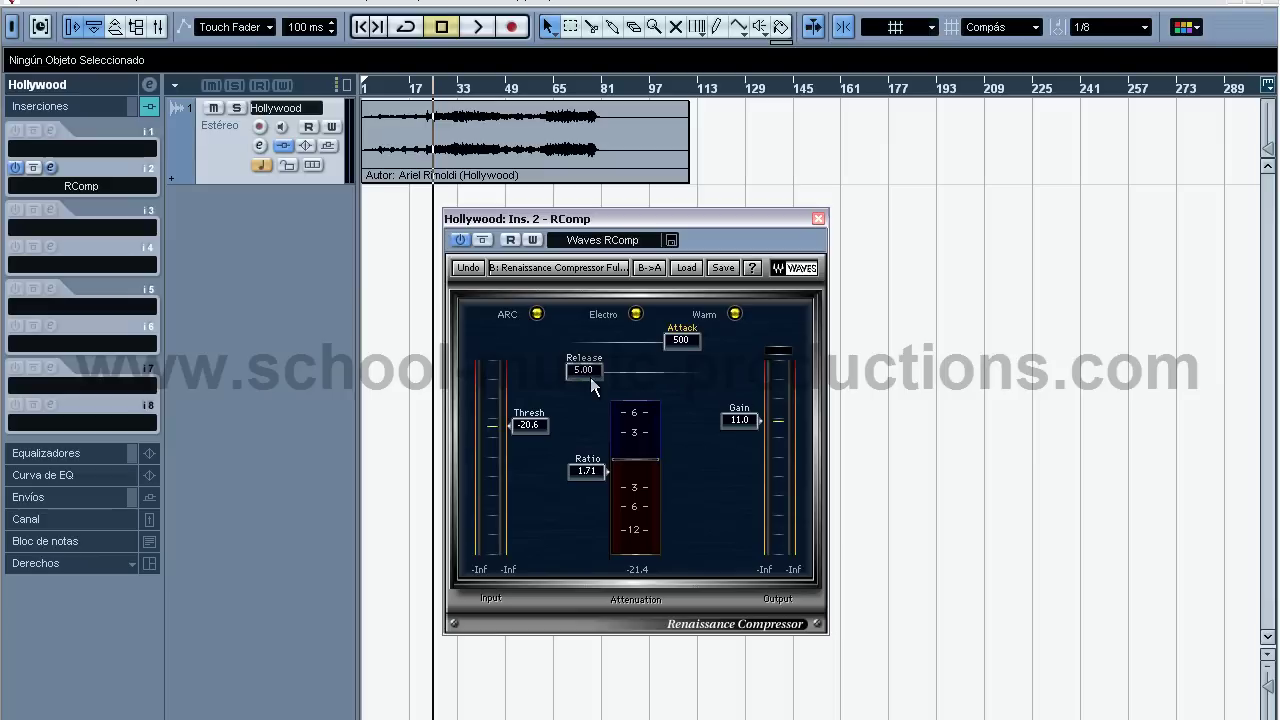
left_click_drag(589, 369, 952, 375)
left_click(537, 314)
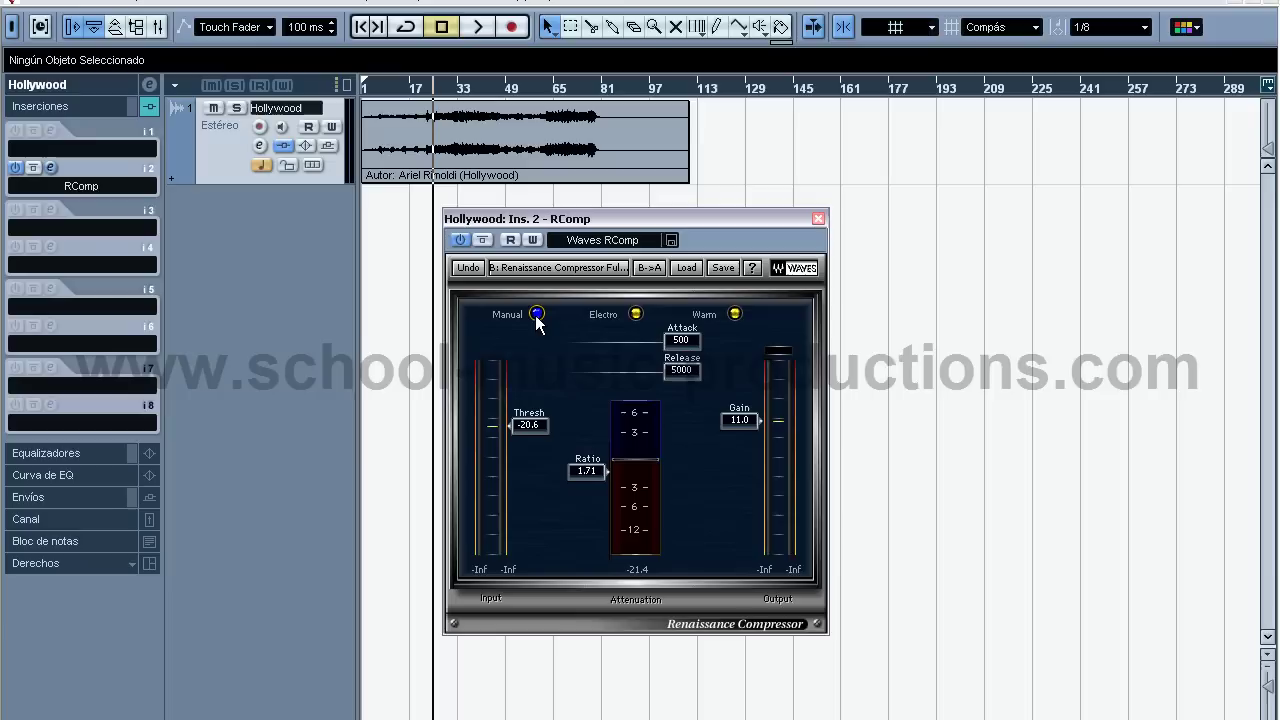
left_click(592, 272)
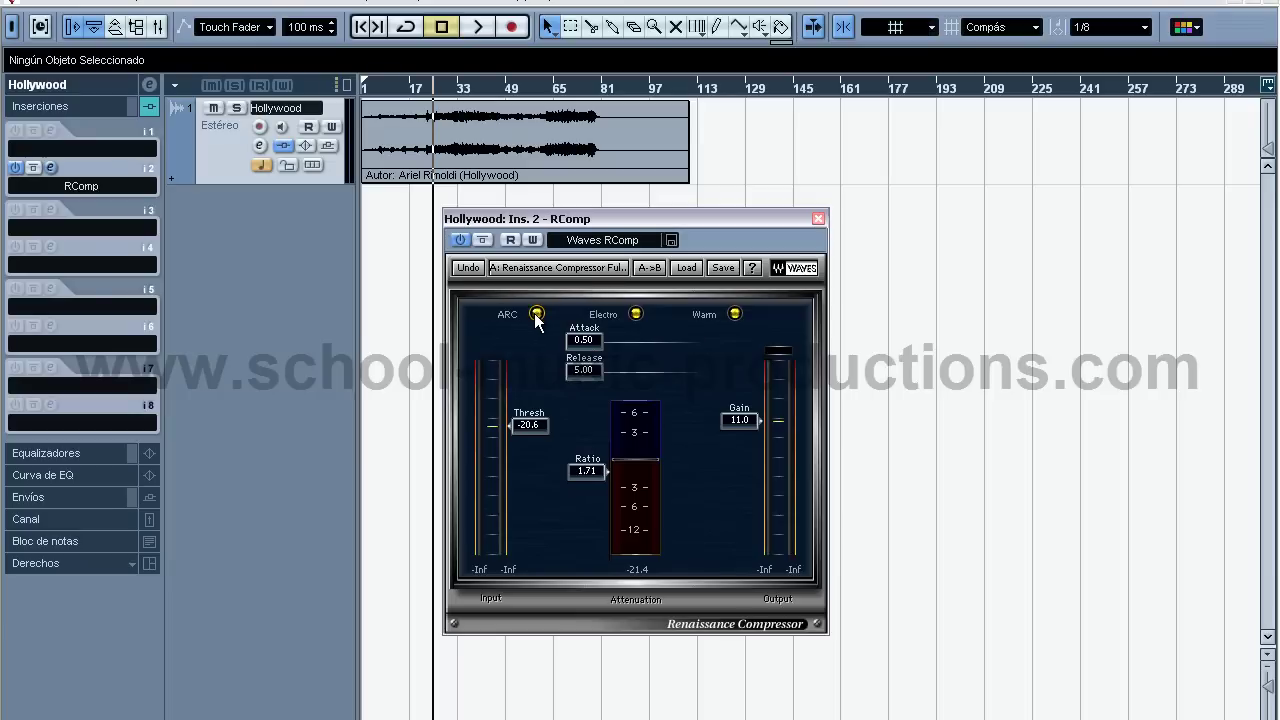
left_click(537, 315)
Toggle repeatedly between setups A and B to compare their attack and release settings, ending on setup A
left_click(557, 272)
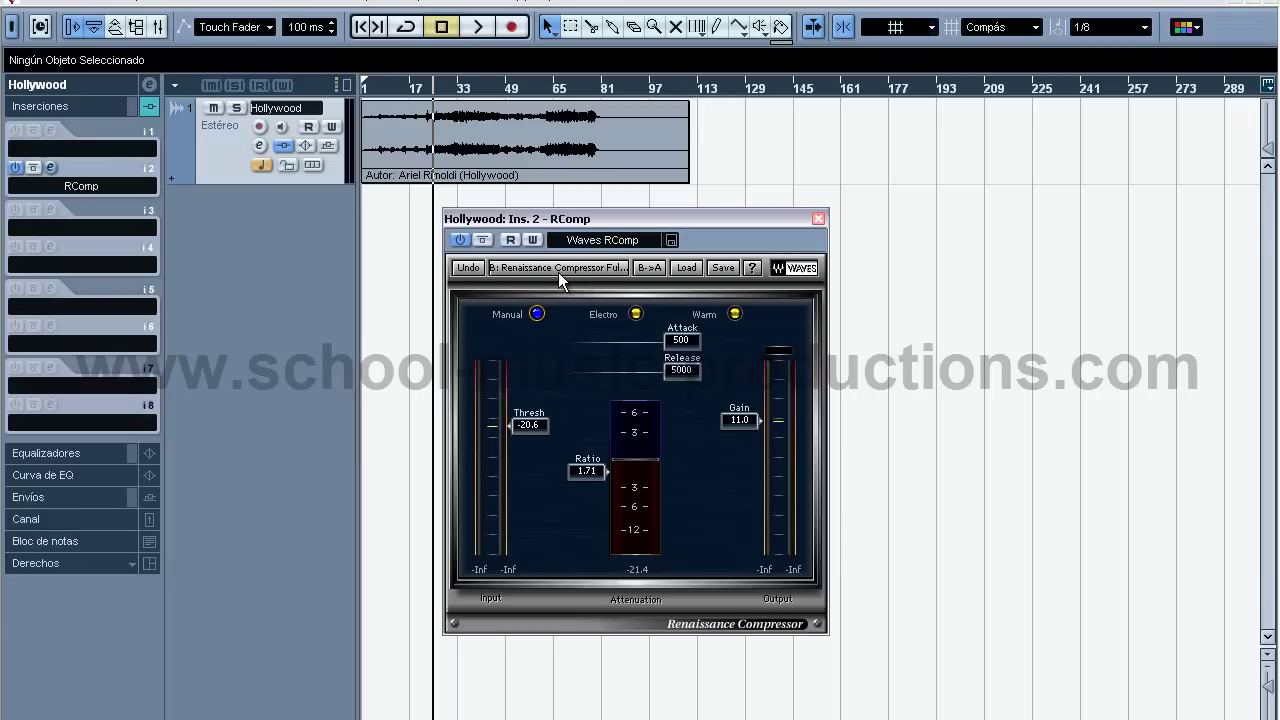
left_click(561, 271)
left_click(561, 271)
left_click(563, 269)
left_click(563, 269)
left_click(563, 269)
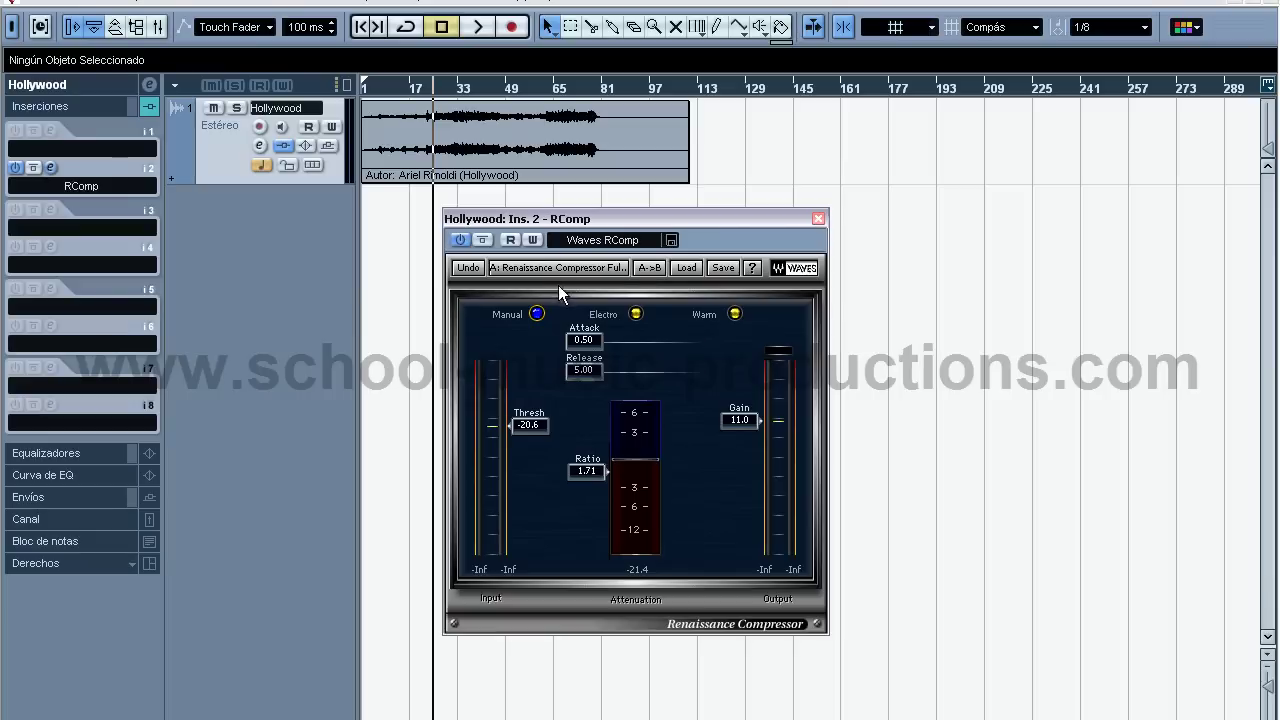
left_click_drag(583, 225, 598, 223)
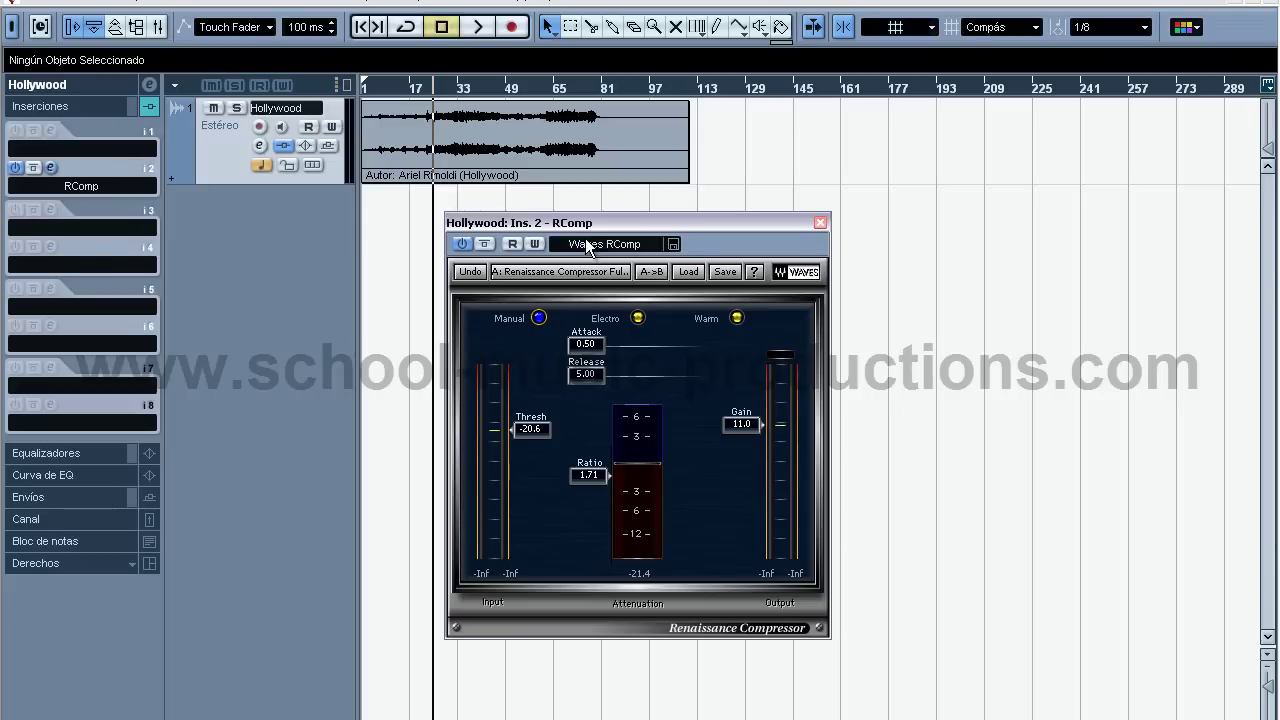
Audition setup A from the start of the loud section and raise its output gain to 12.2
left_click_drag(439, 88, 424, 89)
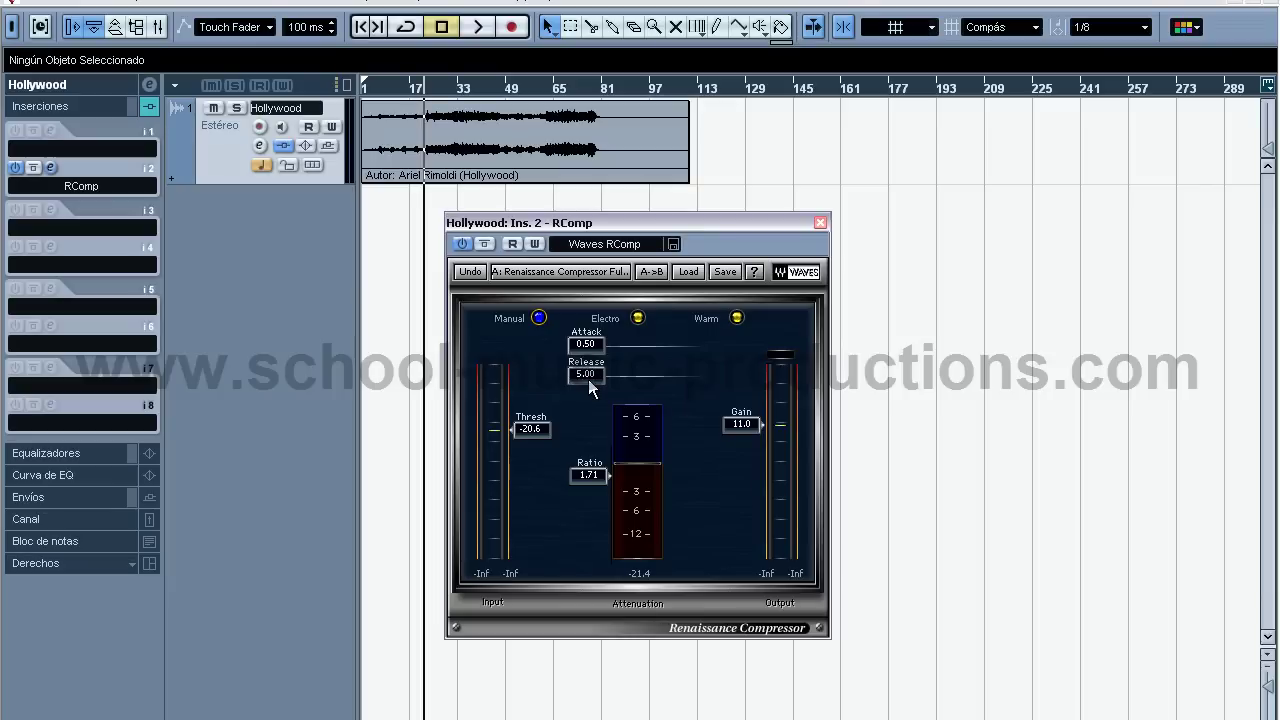
key("space")
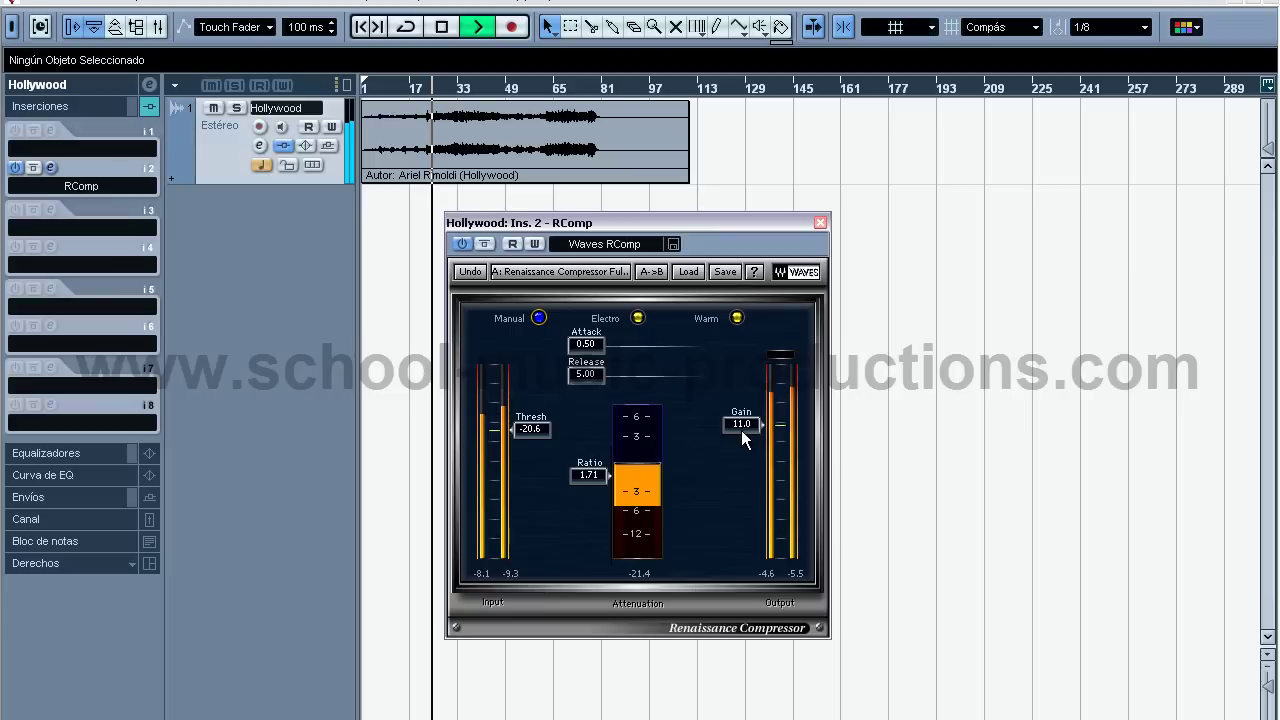
left_click_drag(741, 430, 746, 414)
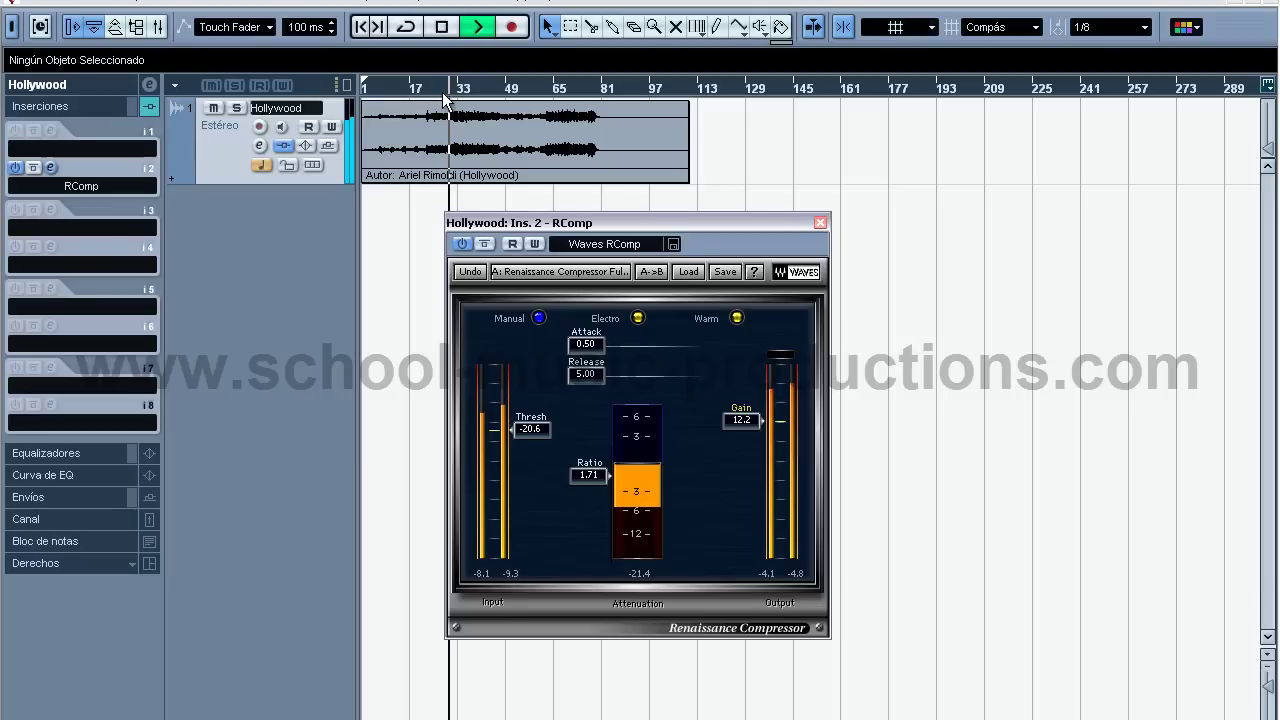
key("space")
Return the playhead to the loud section's start, try setup A's attack at 500, and bring it back to 0.56
left_click_drag(442, 90, 426, 89)
left_click_drag(584, 345, 893, 316)
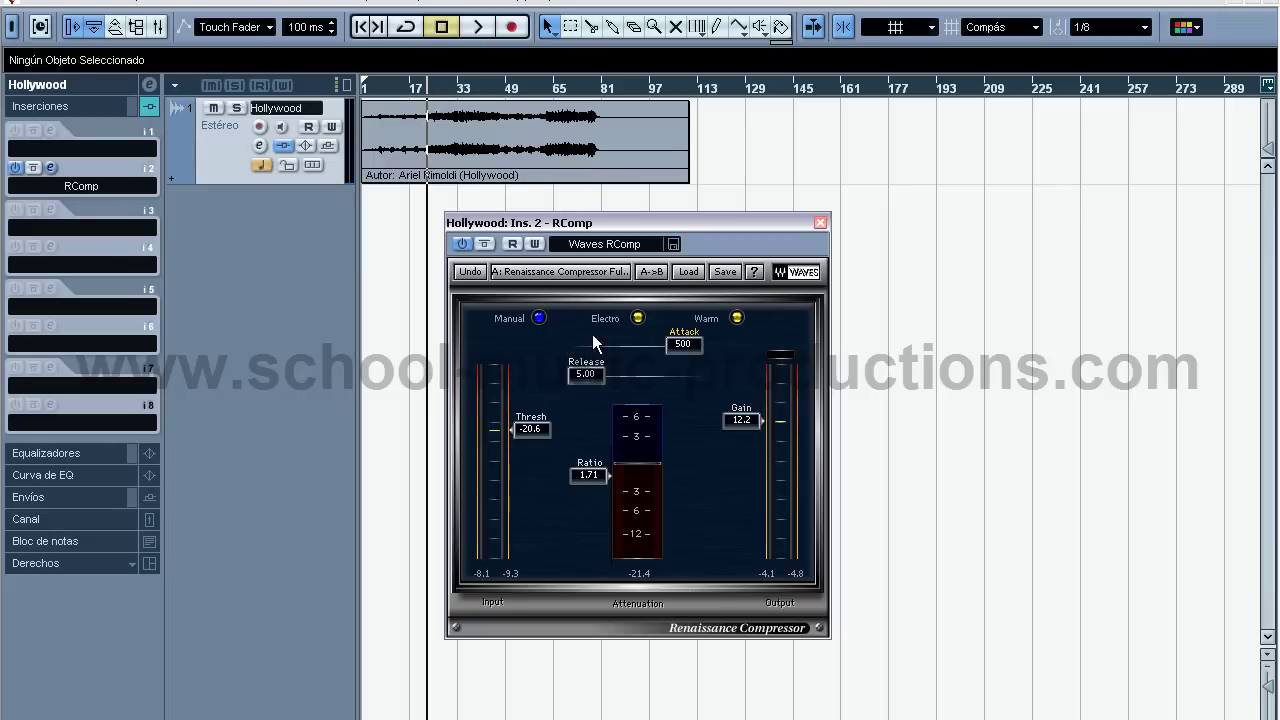
left_click_drag(668, 343, 582, 339)
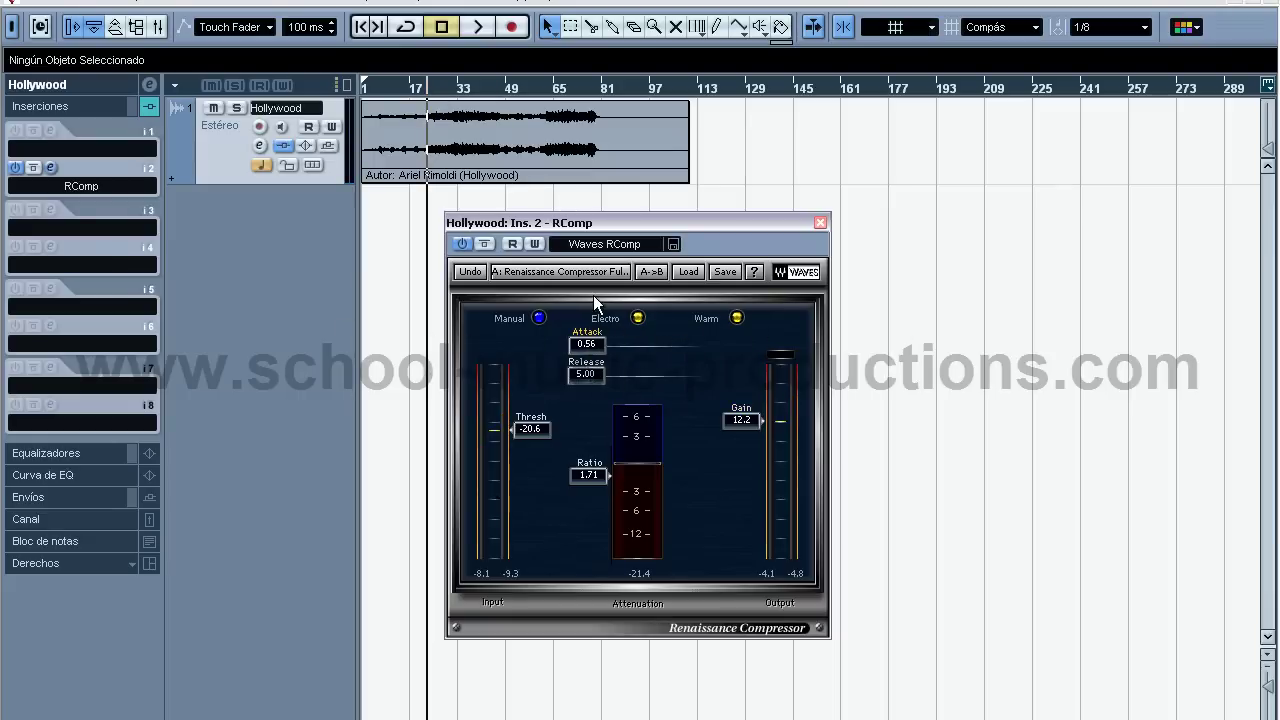
Audition setup B against setup A and raise setup B's output gain to 12.2
left_click(580, 270)
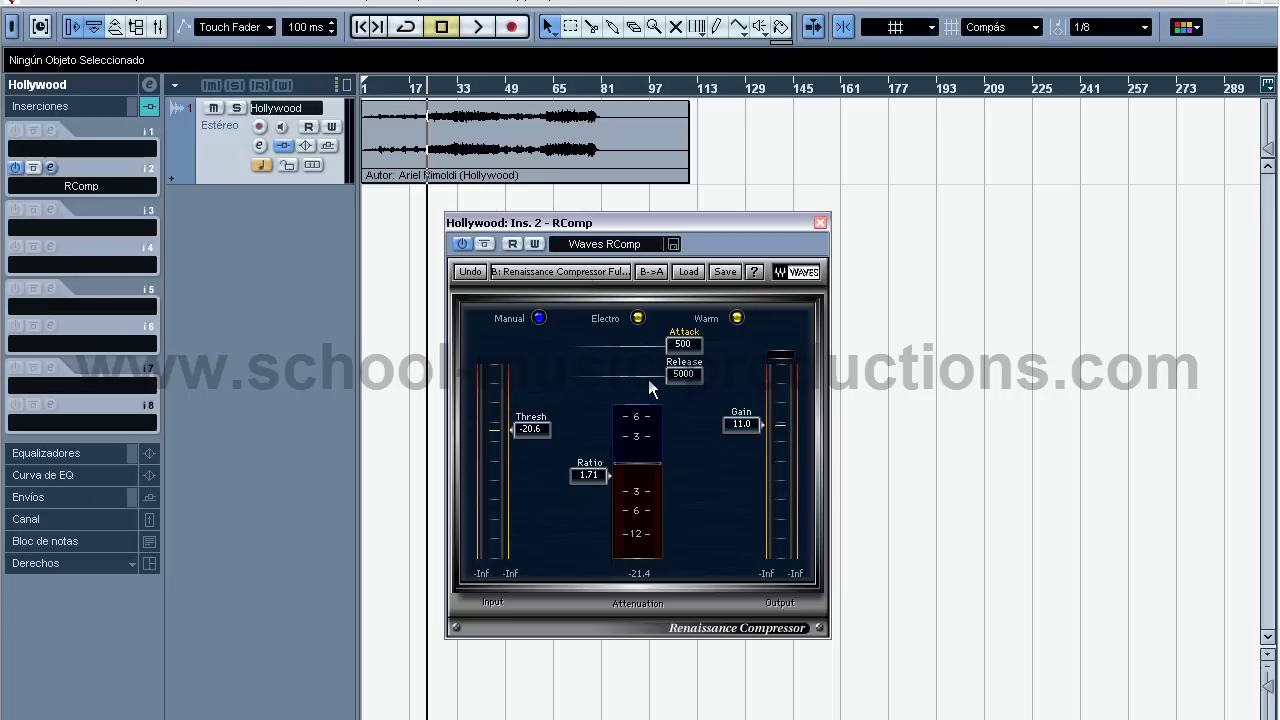
key("space")
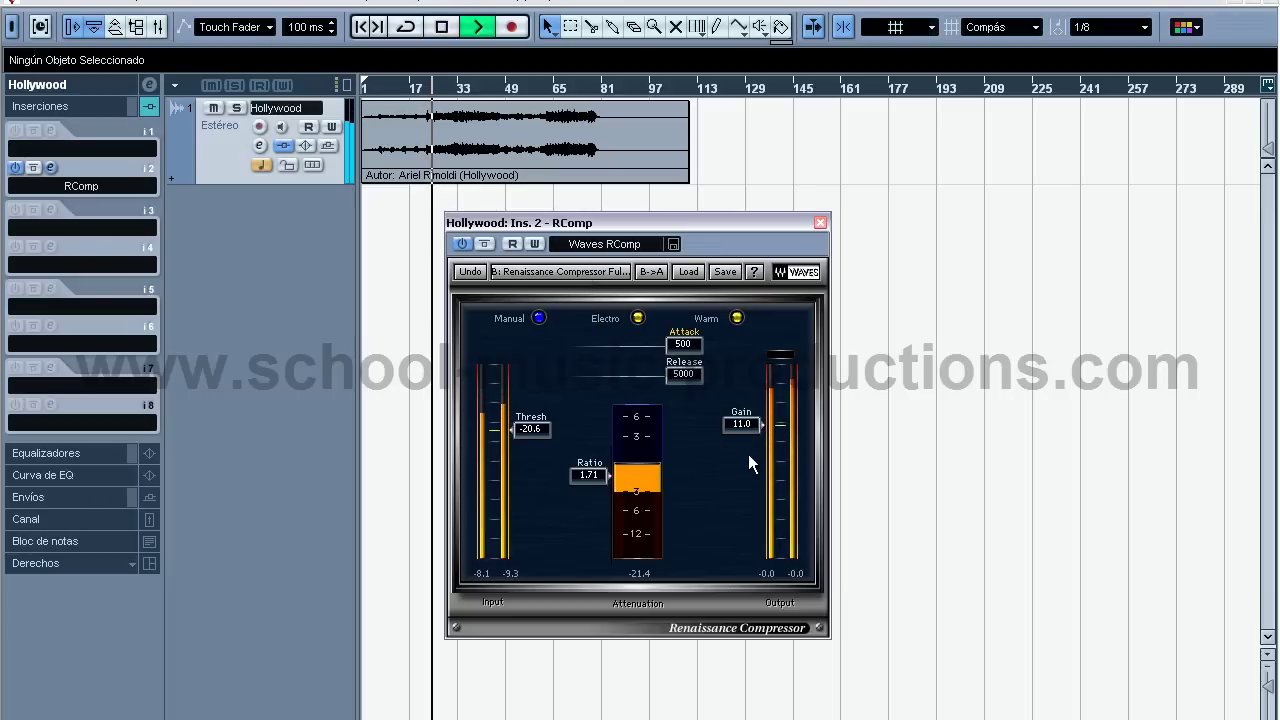
left_click(592, 275)
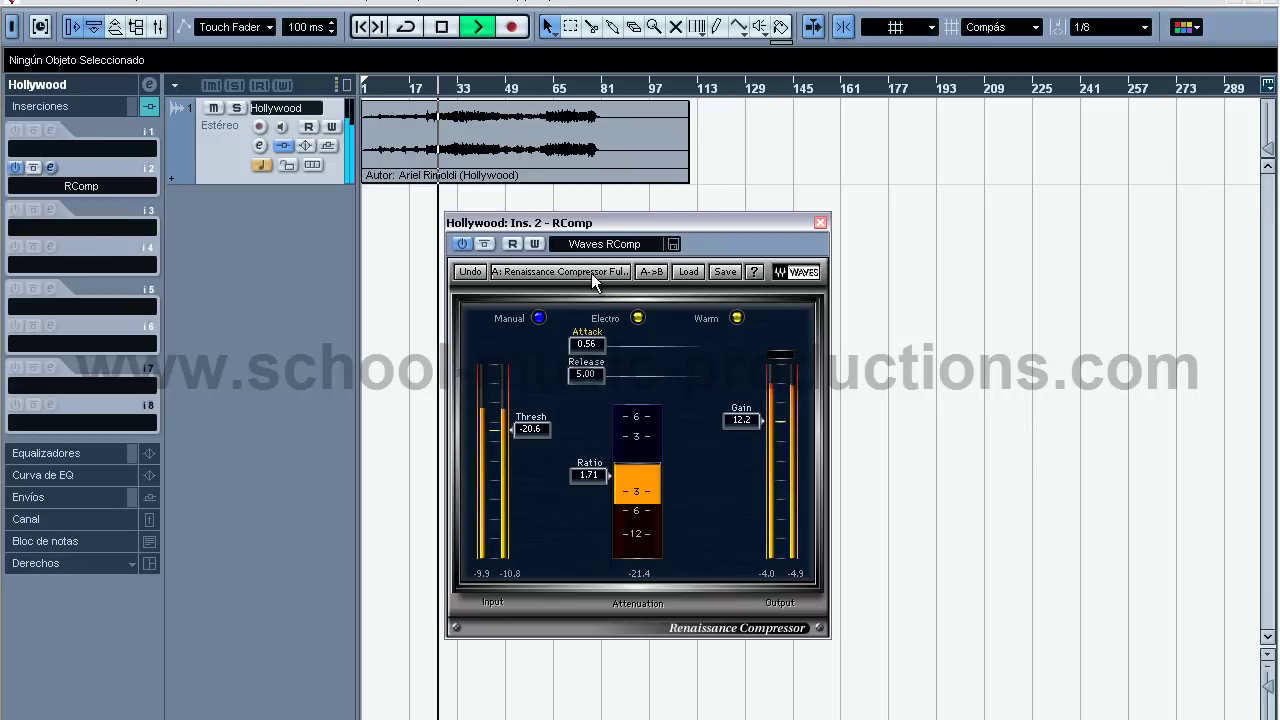
left_click(591, 273)
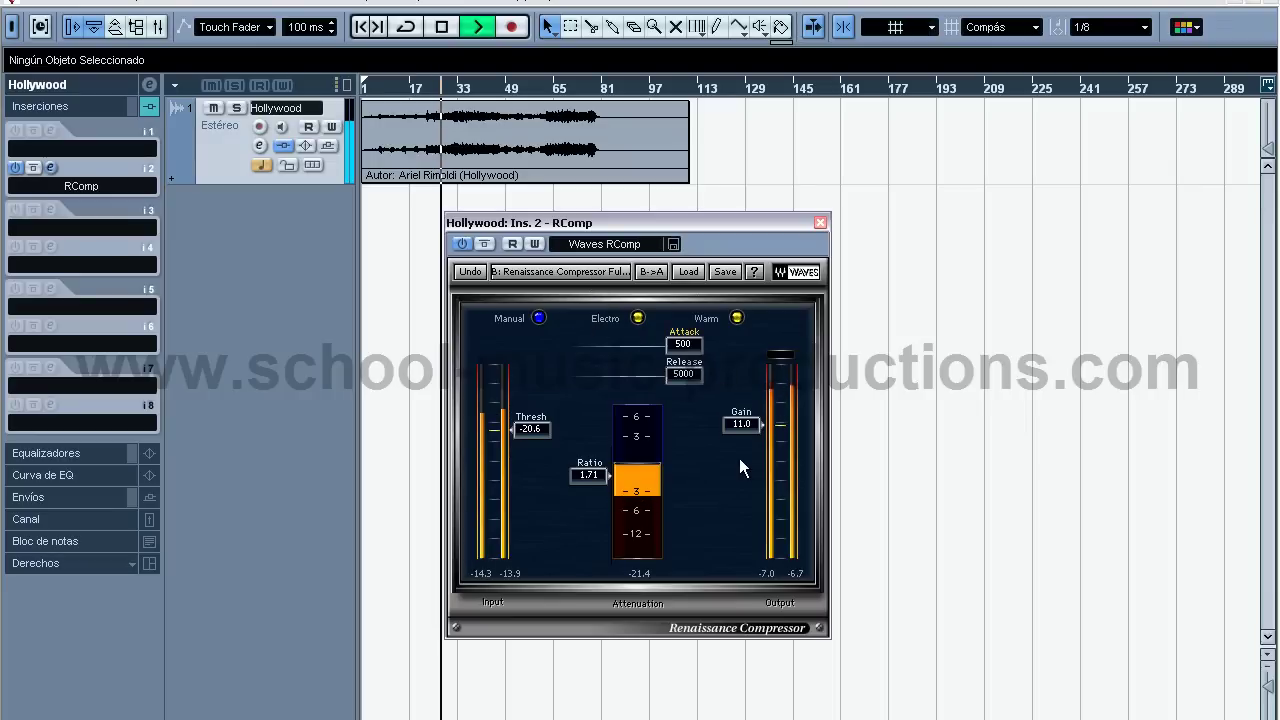
left_click_drag(750, 428, 754, 418)
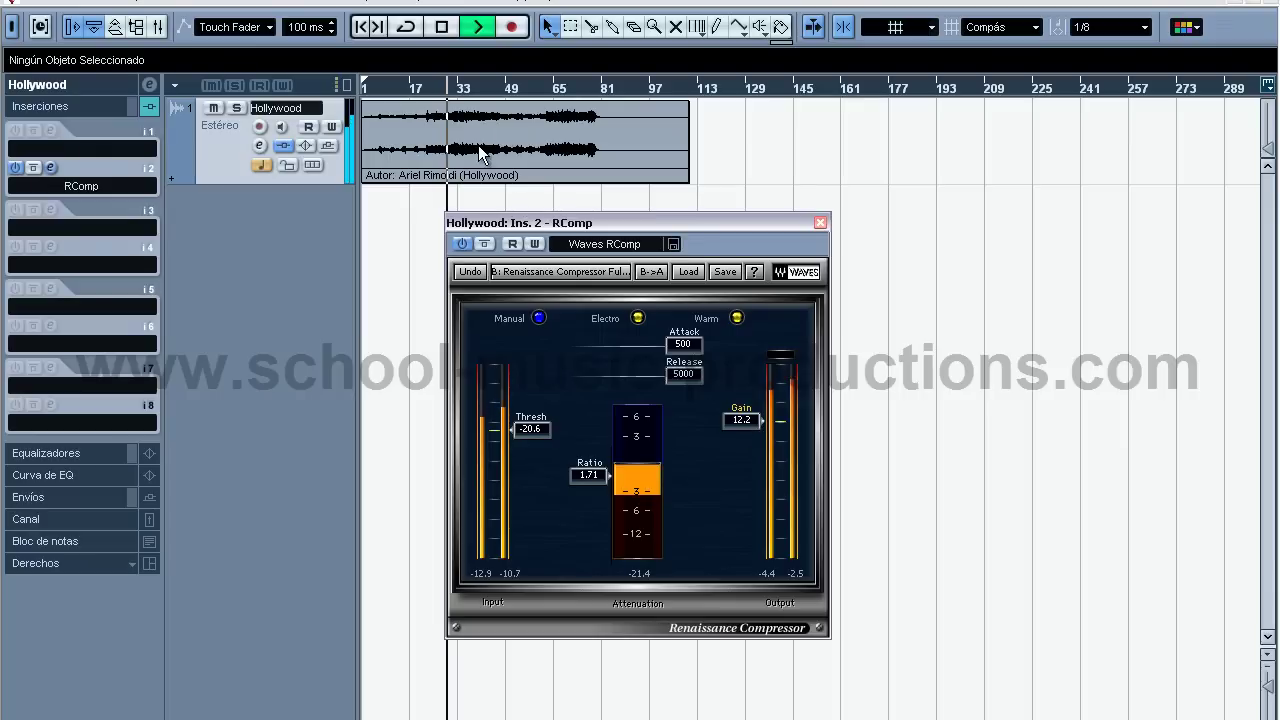
Compare setups A and B during playback, then stop with setup A active
left_click(560, 273)
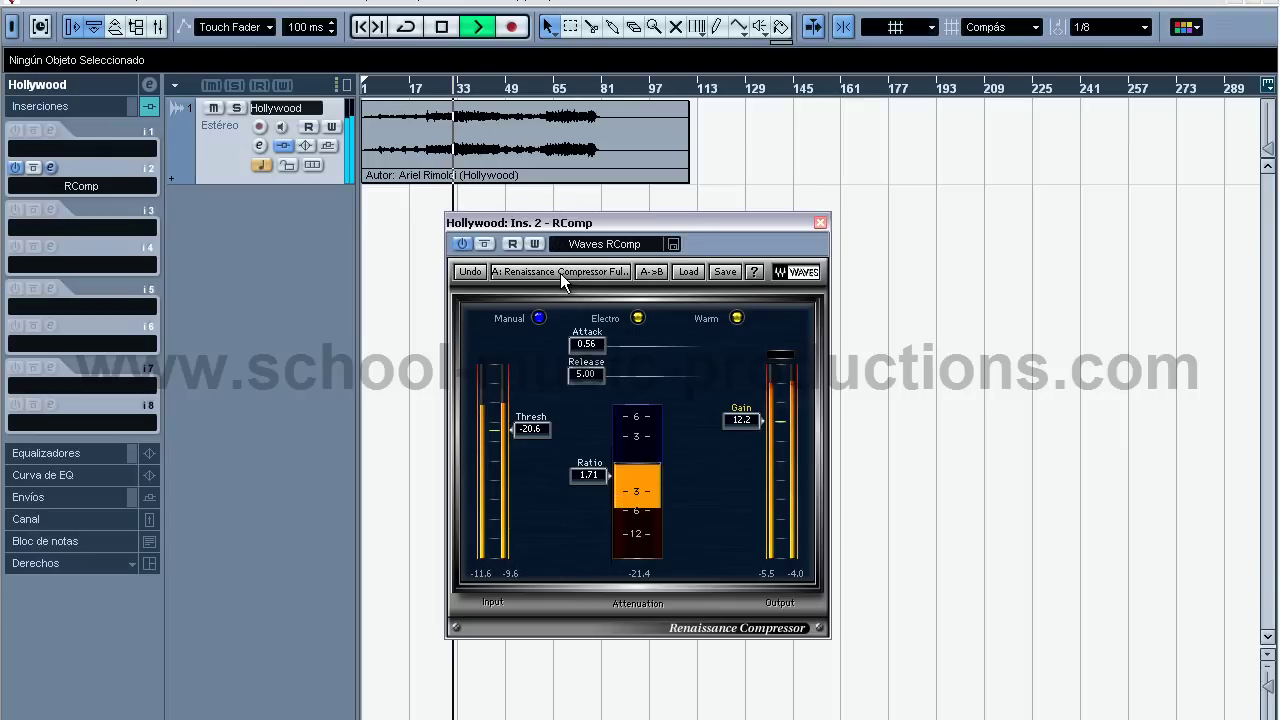
left_click(560, 273)
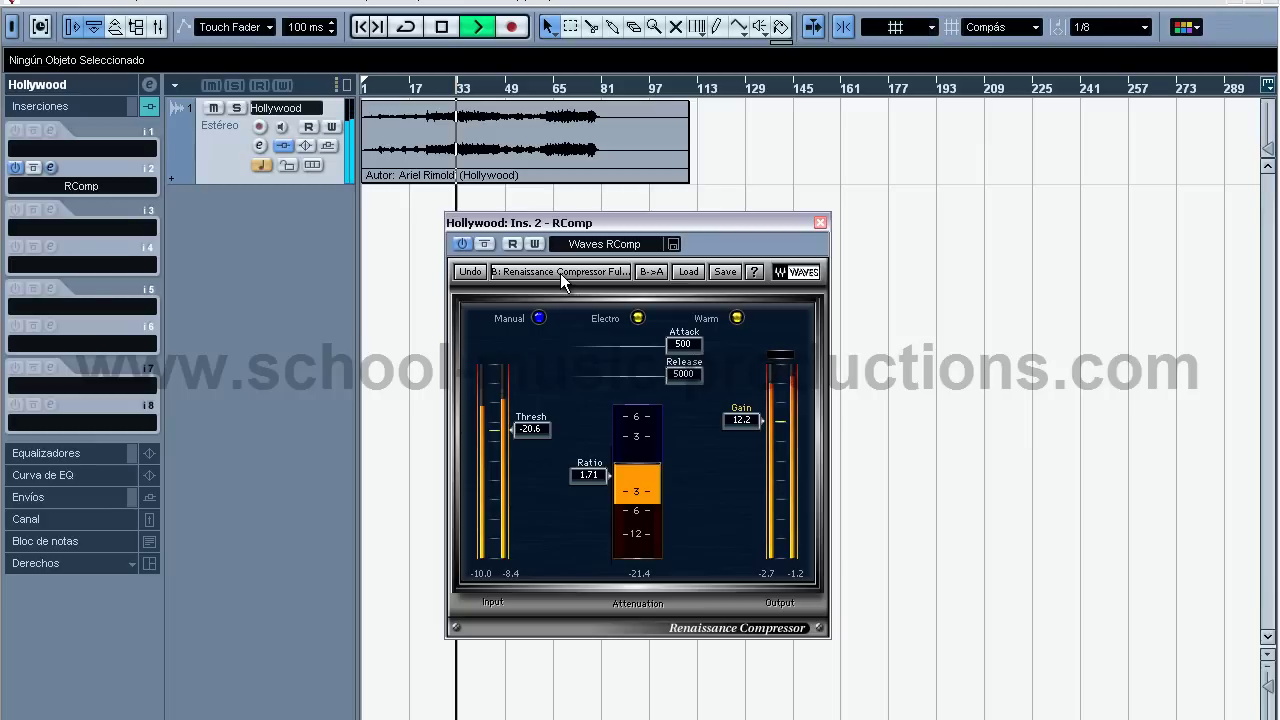
left_click(560, 273)
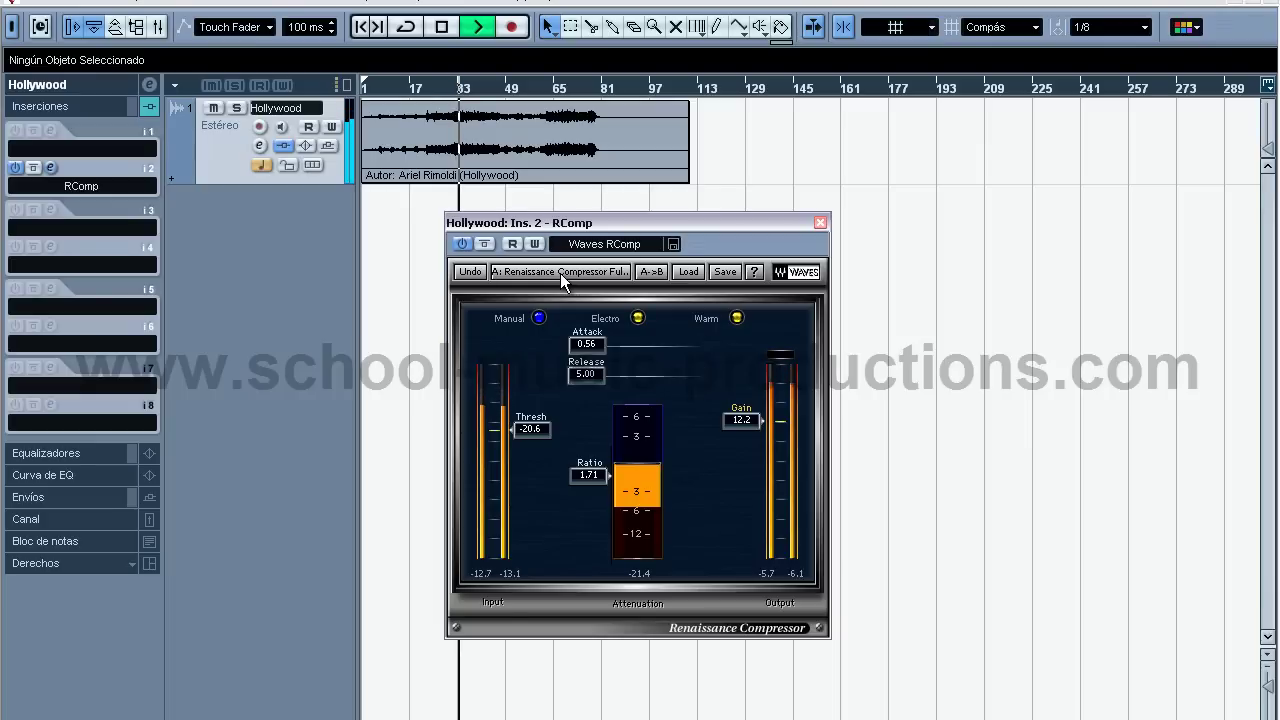
key("space")
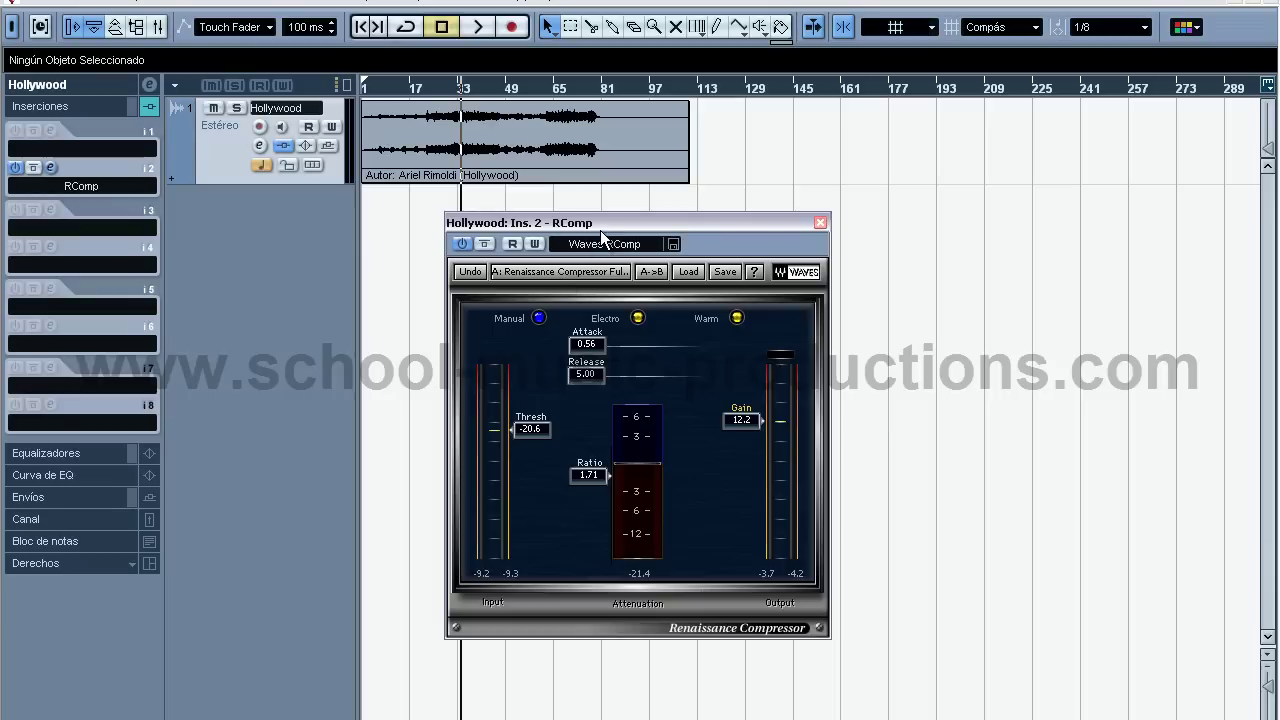
left_click_drag(602, 225, 602, 221)
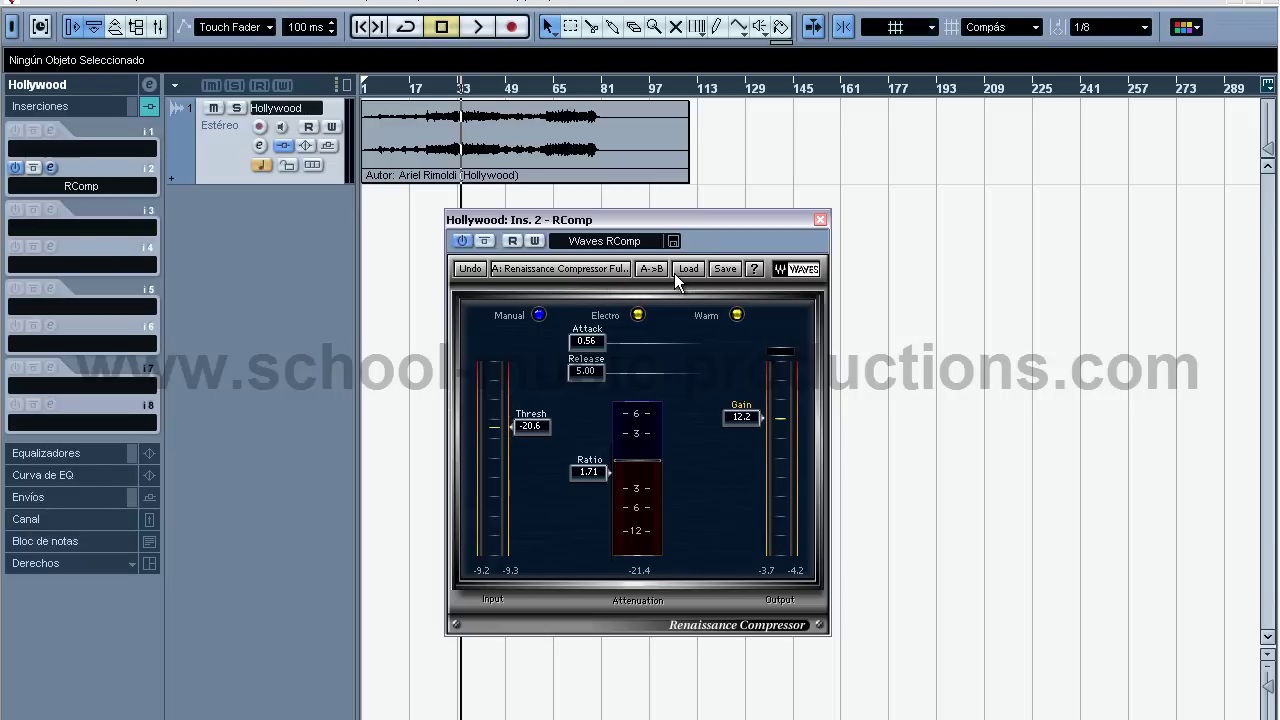
left_click_drag(601, 226, 607, 224)
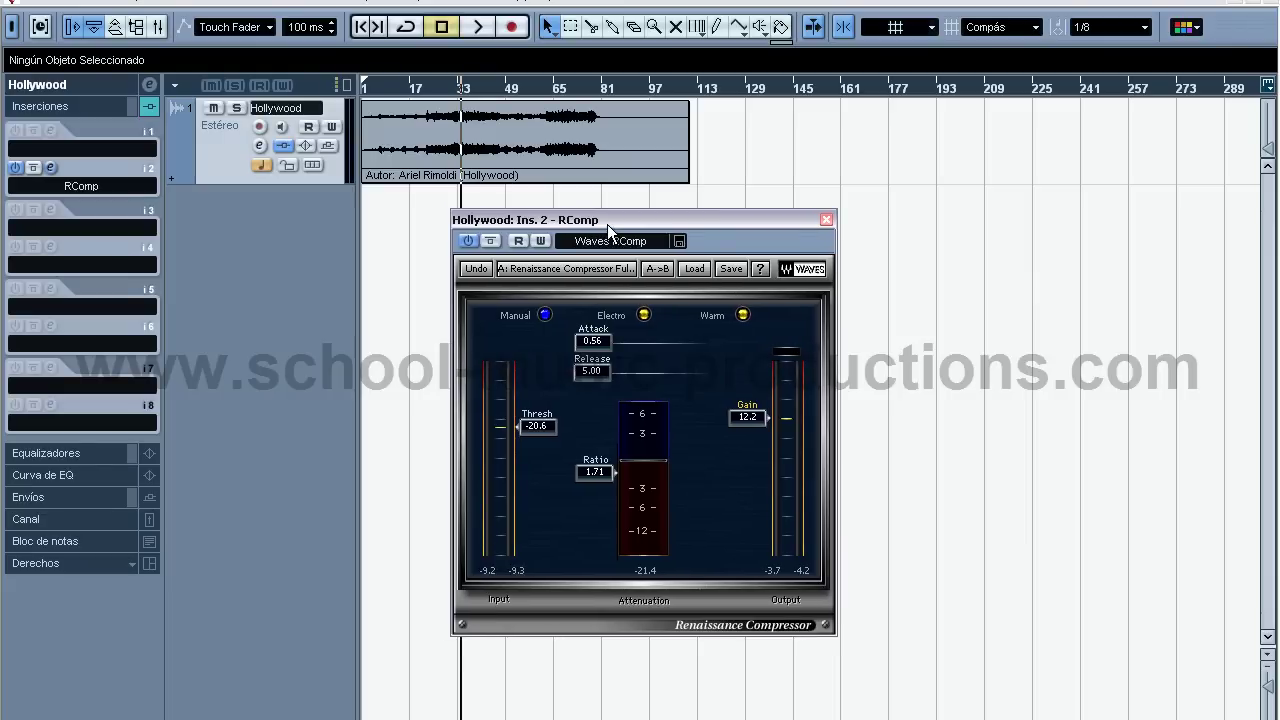